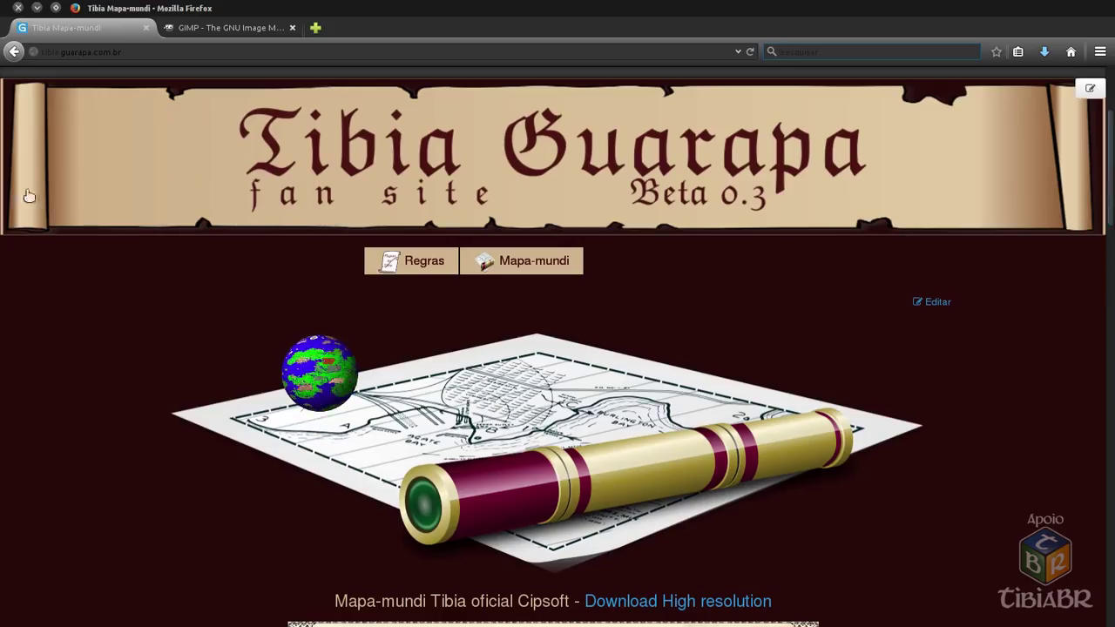
- Scroll down the Tibia map site to the blue in-game world map
left_click(122, 52)
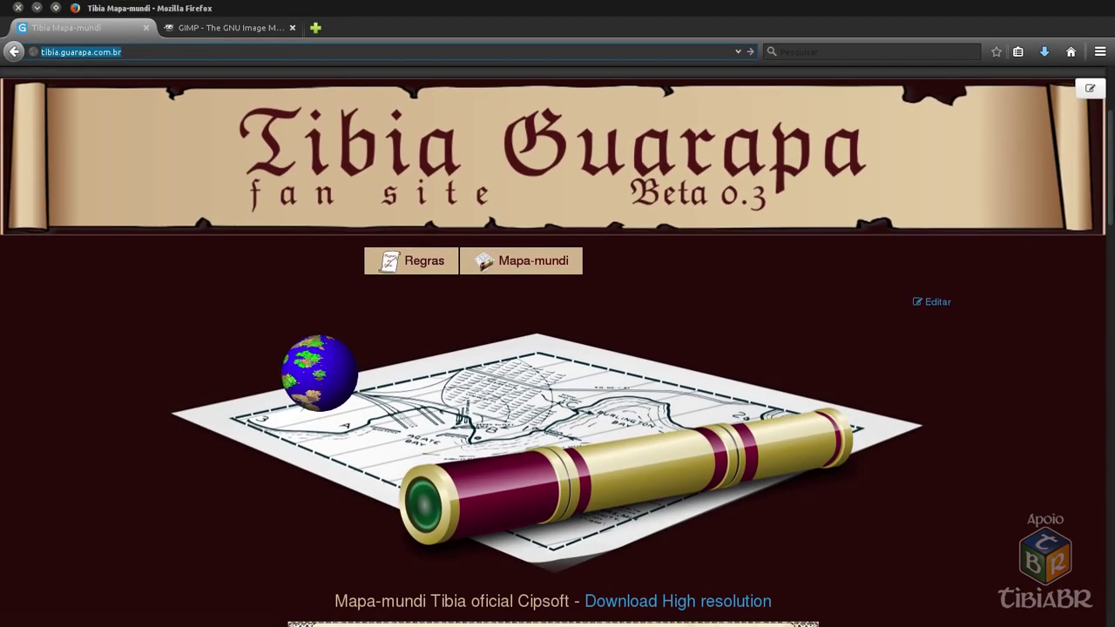
scroll(540, 261, "down", 2)
scroll(540, 261, "down", 4)
scroll(894, 363, "down", 5)
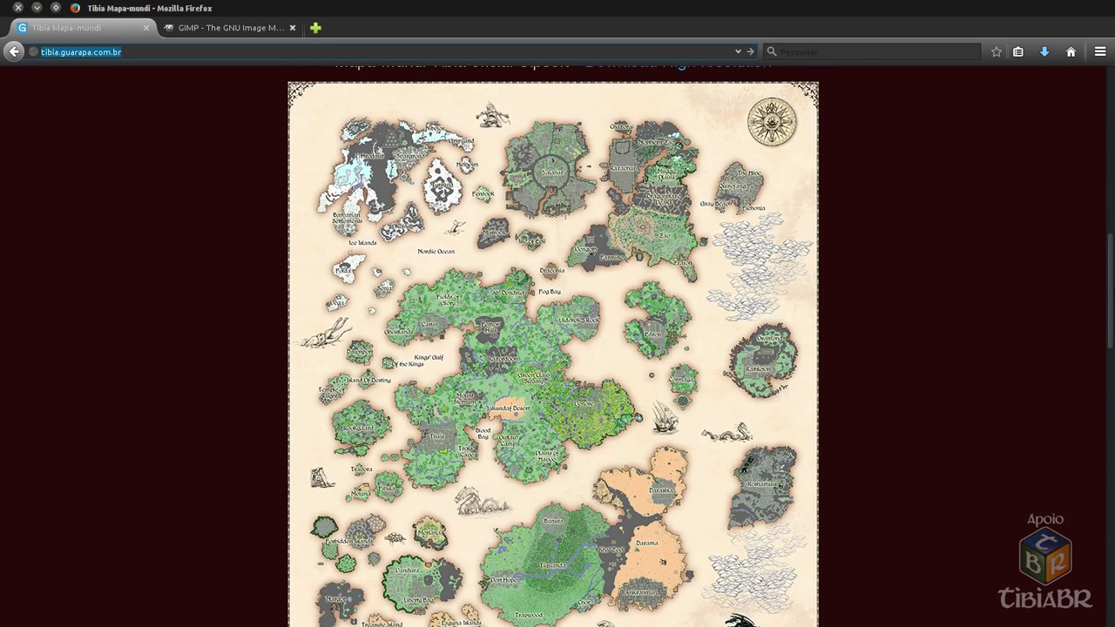
scroll(557, 348, "down", 2)
scroll(557, 348, "down", 5)
scroll(557, 348, "down", 4)
scroll(558, 349, "down", 2)
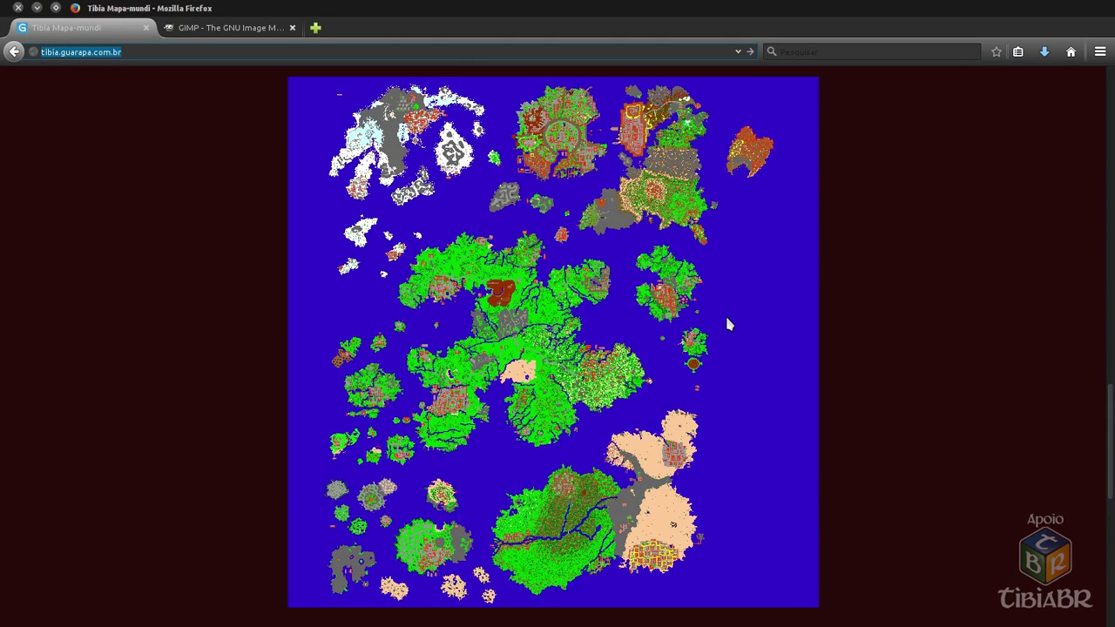
- Open the world map's 2048 × 2048 high-resolution PNG in a new tab
right_click(456, 223)
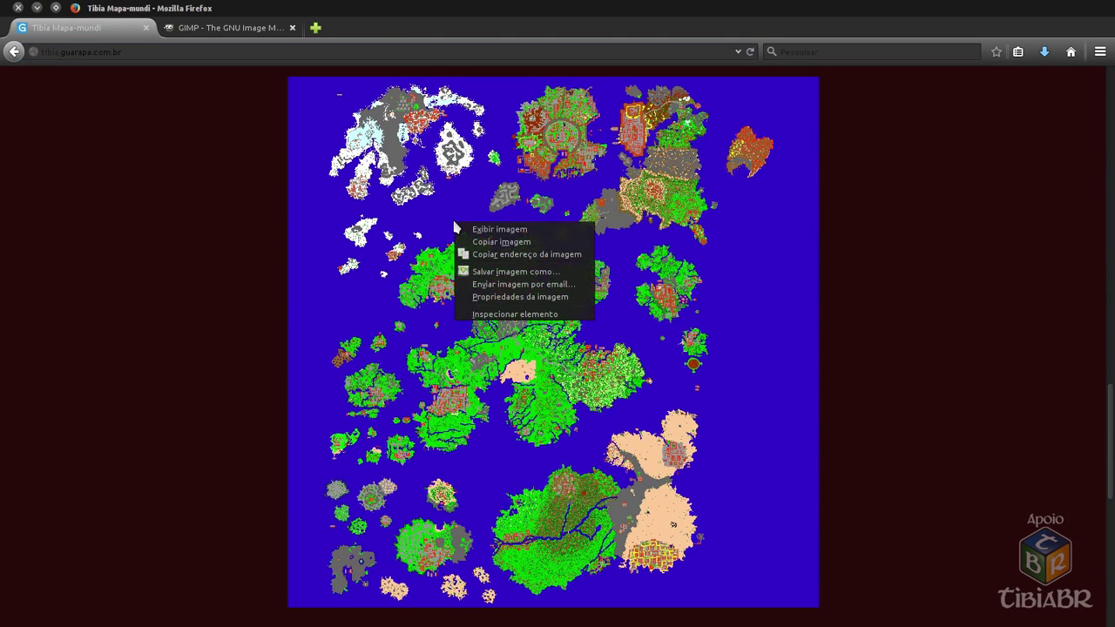
left_click(980, 299)
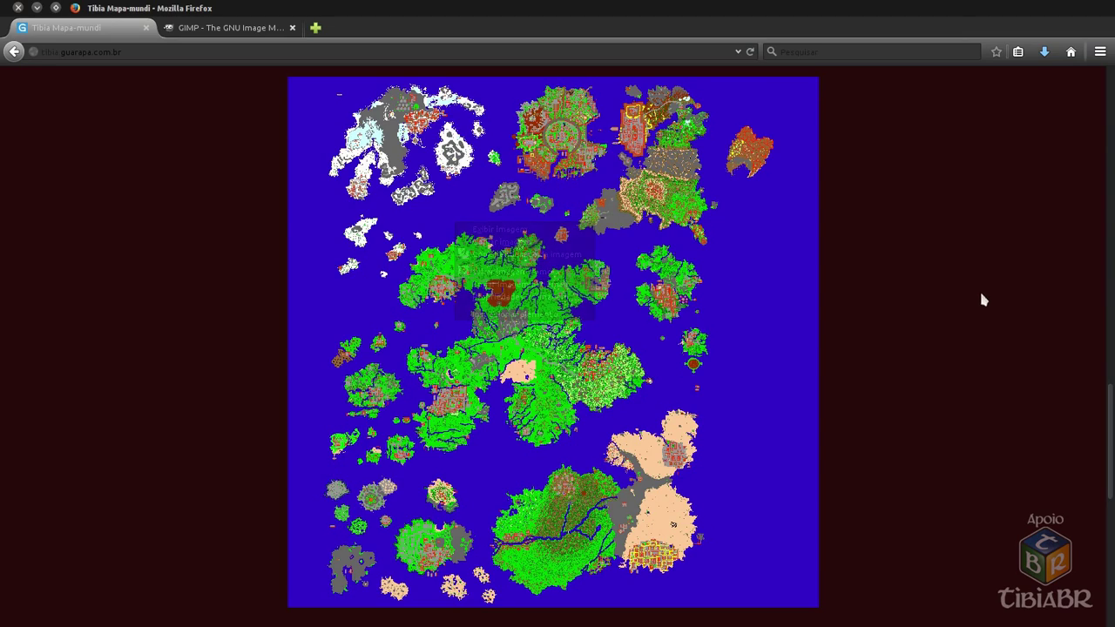
scroll(993, 349, "up", 5)
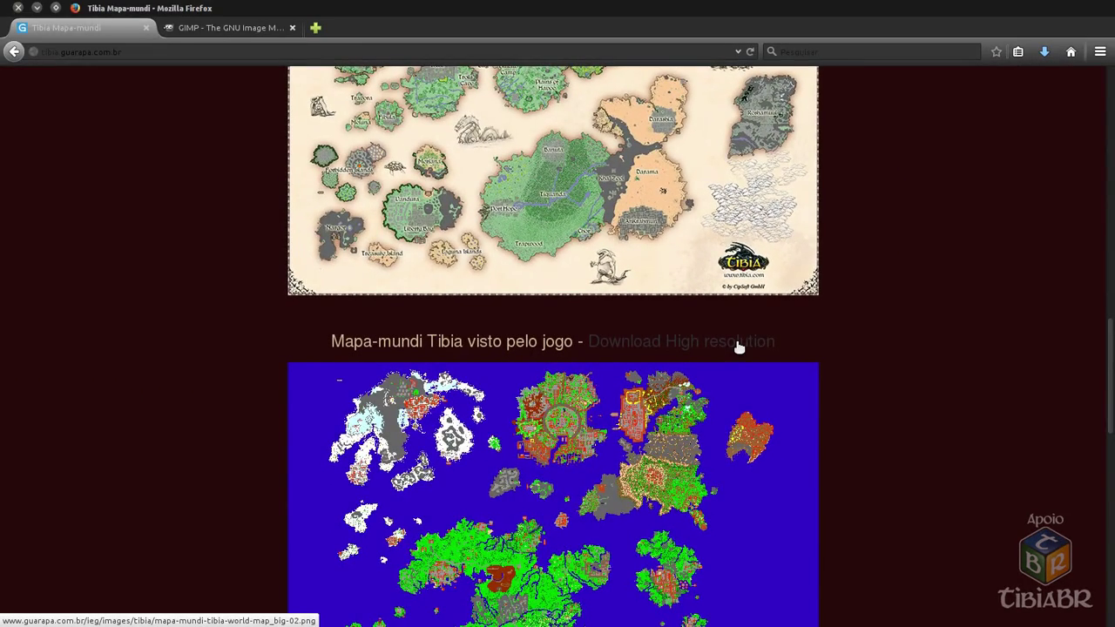
left_click(737, 344)
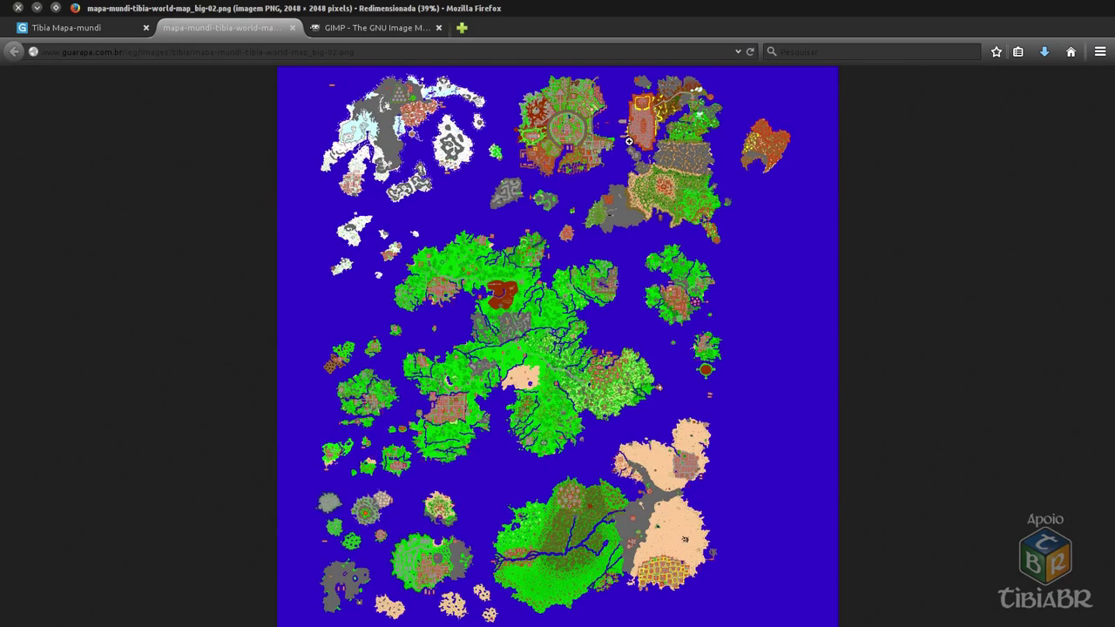
mouse_move(7, 279)
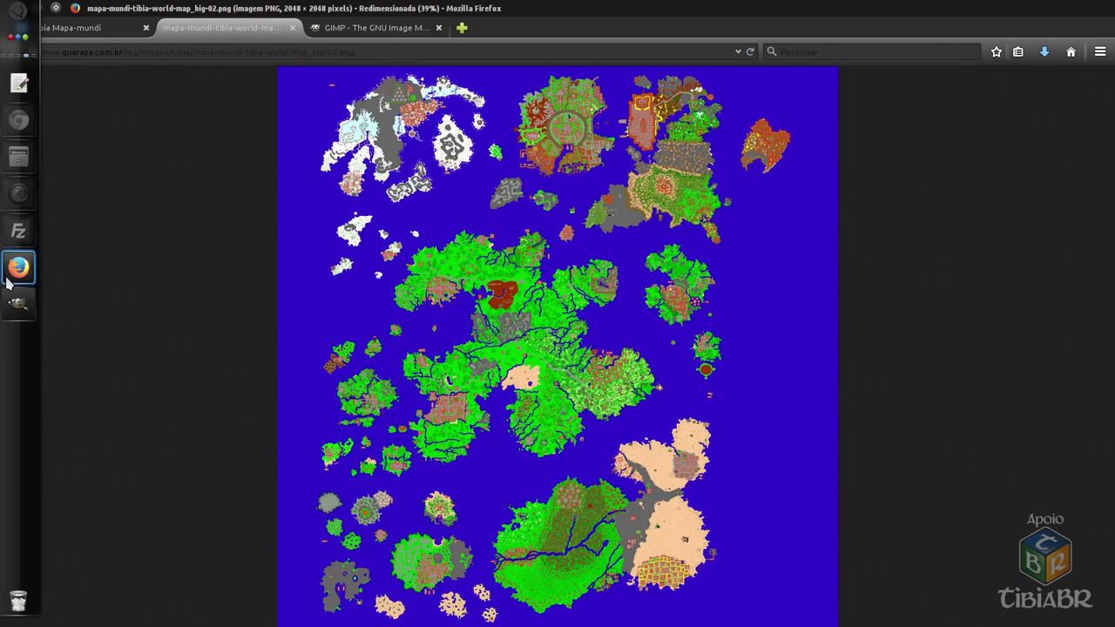
- In Dolphin, check the details of the big and small world-map PNGs
left_click(13, 169)
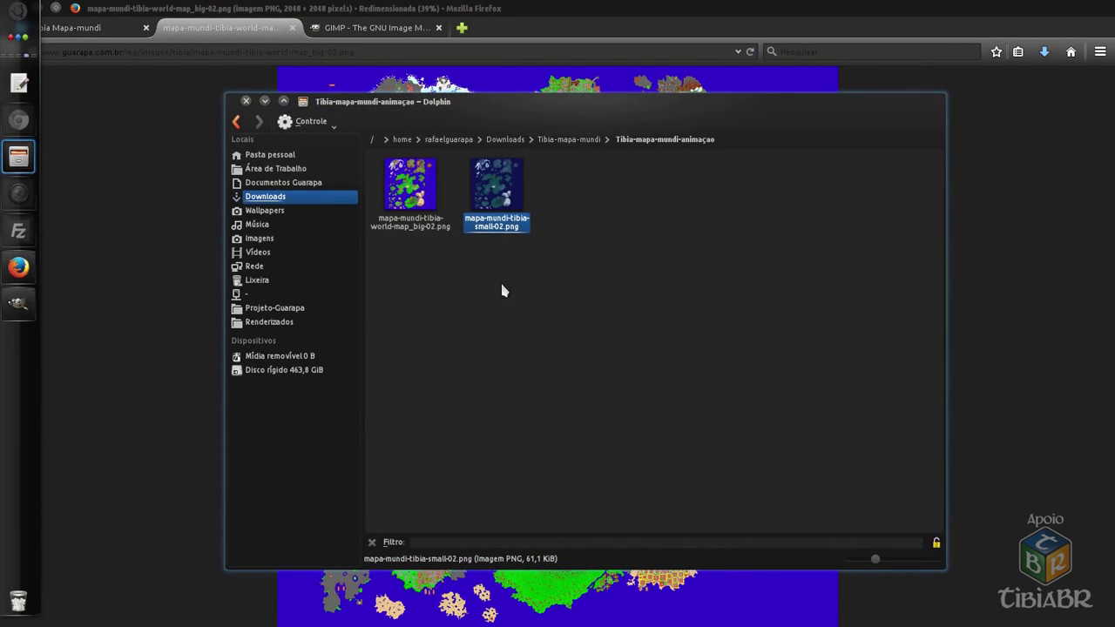
left_click(418, 225)
left_click(499, 228)
left_click(440, 231)
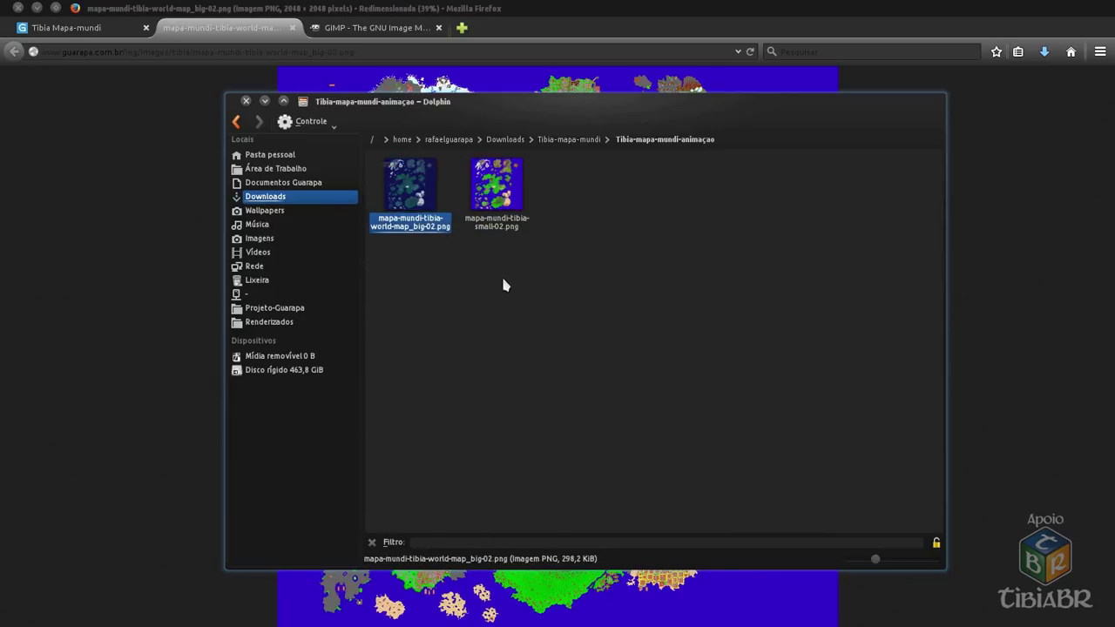
left_click(501, 286)
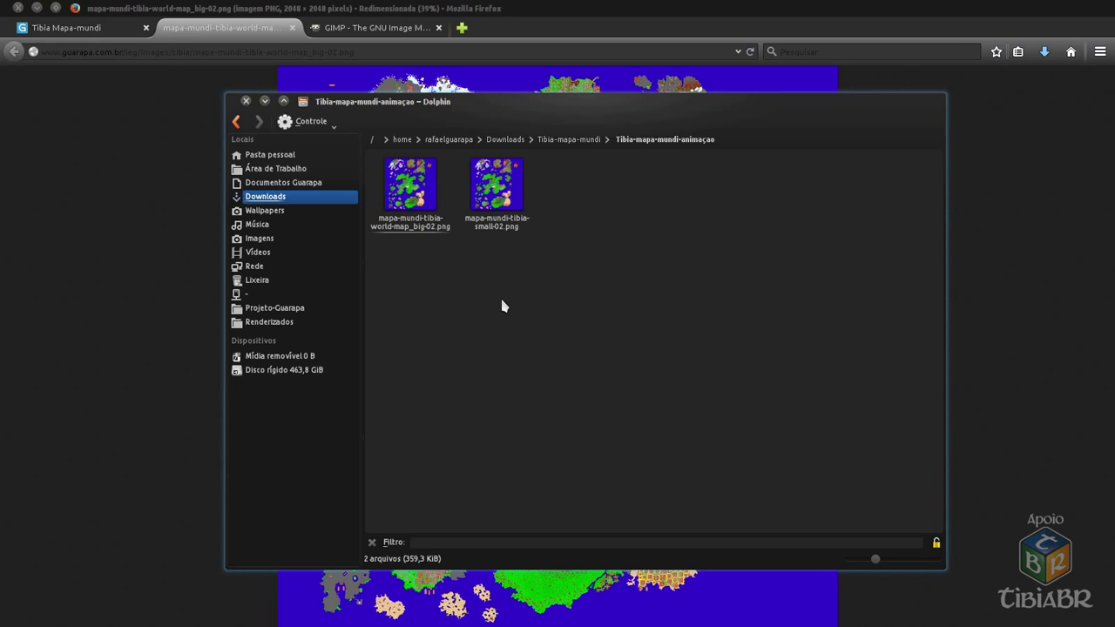
- Preview mapa-mundi-tibia-small-02.png, then close the viewer and minimize Dolphin
double_click(521, 239)
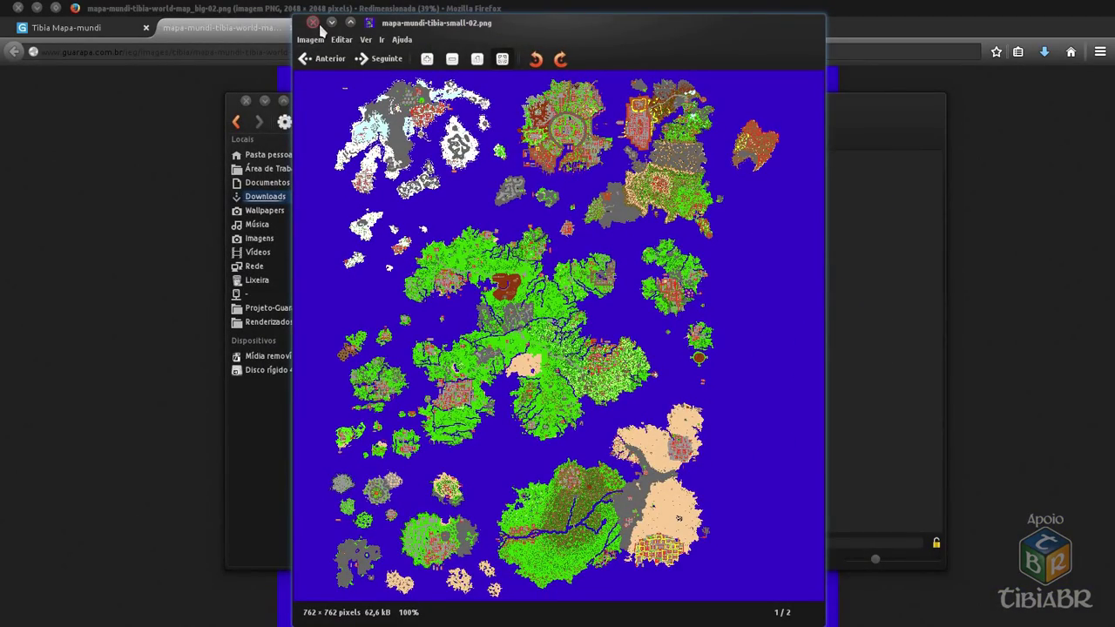
left_click(313, 22)
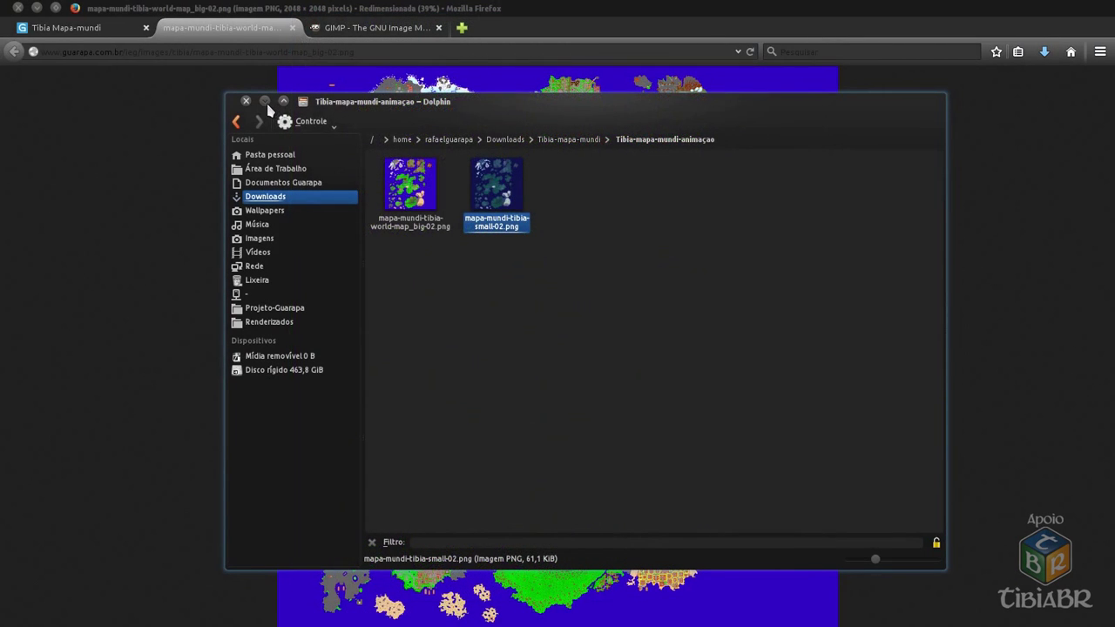
left_click(265, 102)
- Show the gimp.org page, select its address, then bring GIMP to the front
left_click(340, 28)
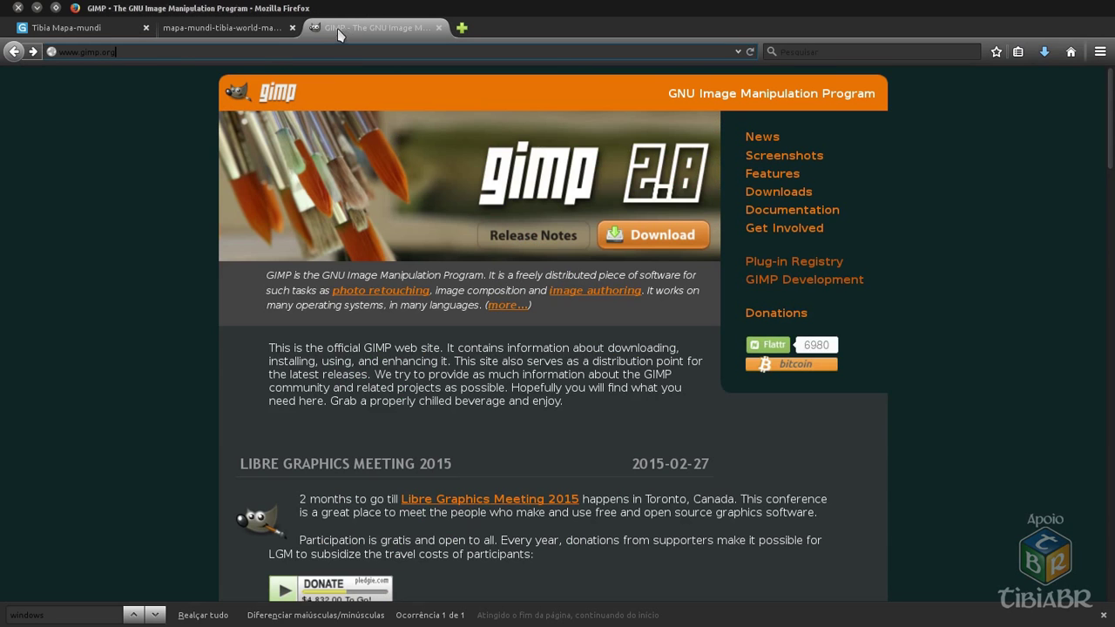
left_click_drag(129, 53, 56, 52)
mouse_move(2, 320)
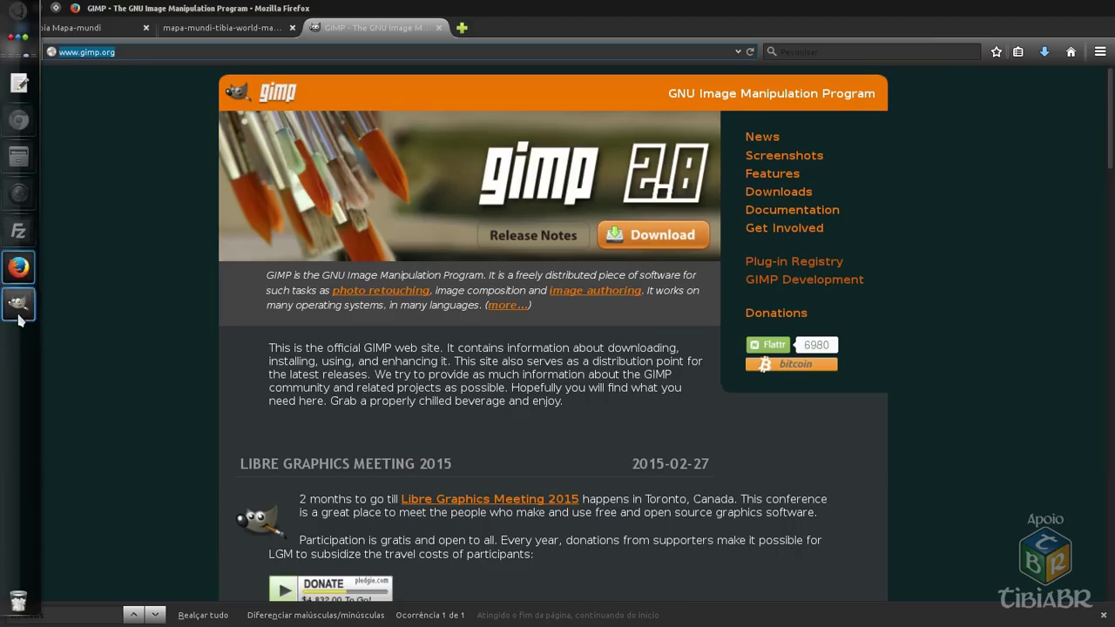
left_click(19, 305)
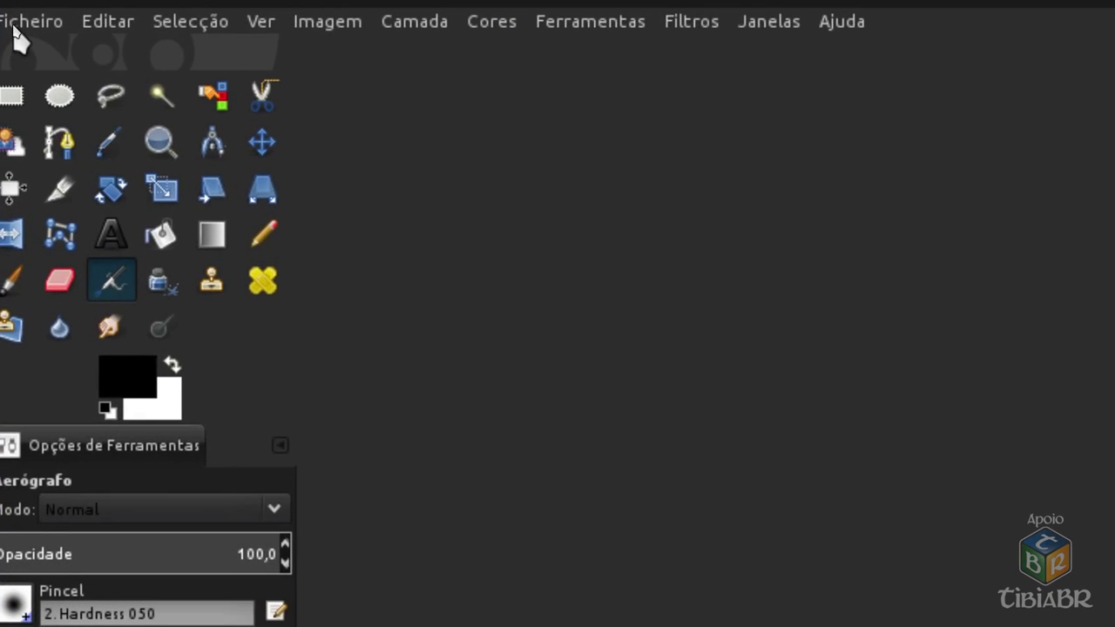
- Start a new image and check both map PNGs' pixel sizes in Dolphin previews
left_click(19, 22)
left_click(35, 37)
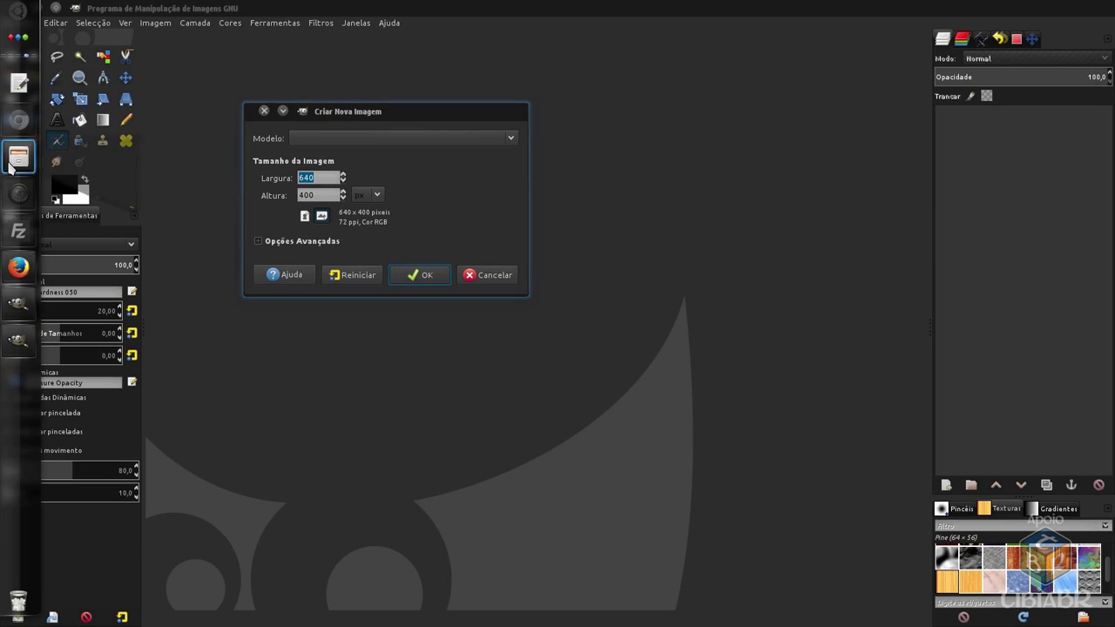
left_click(17, 159)
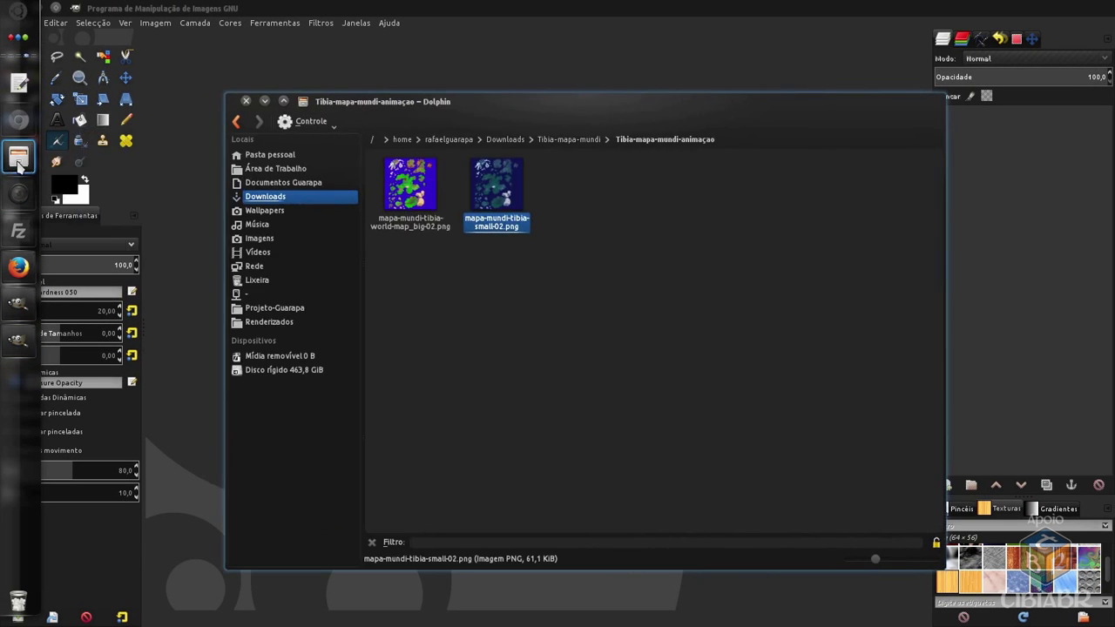
left_click(506, 228)
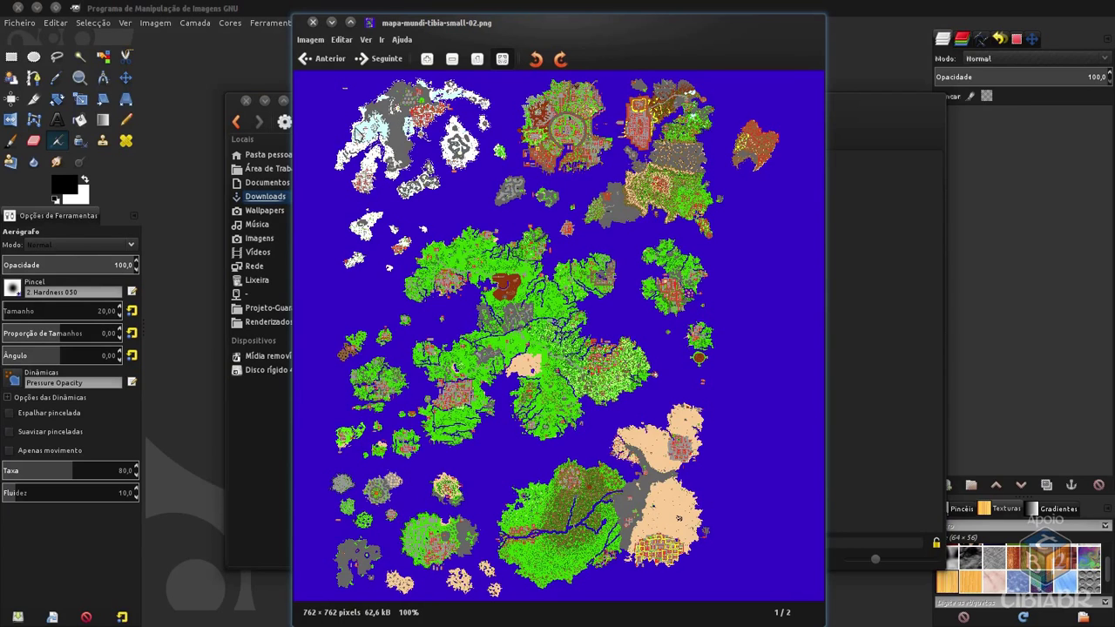
left_click(313, 22)
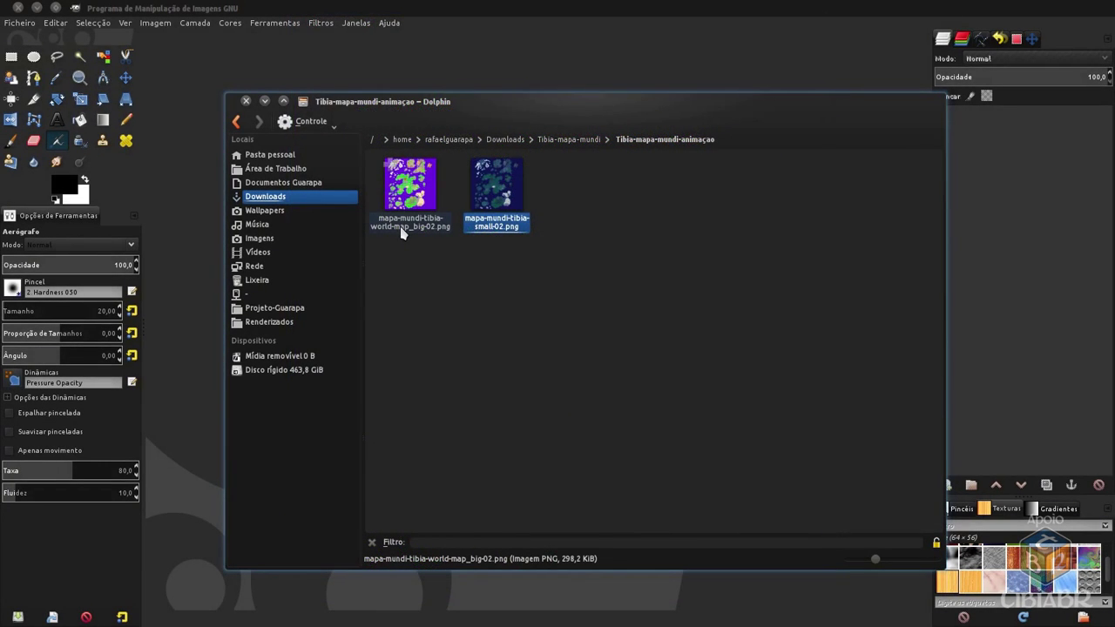
left_click(401, 228)
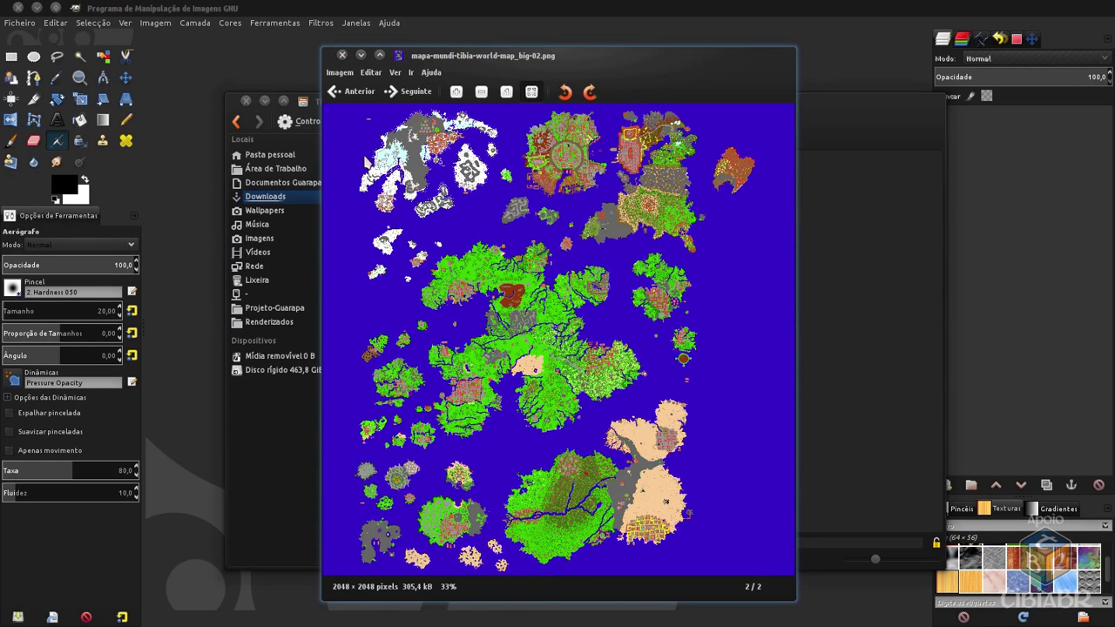
left_click(343, 55)
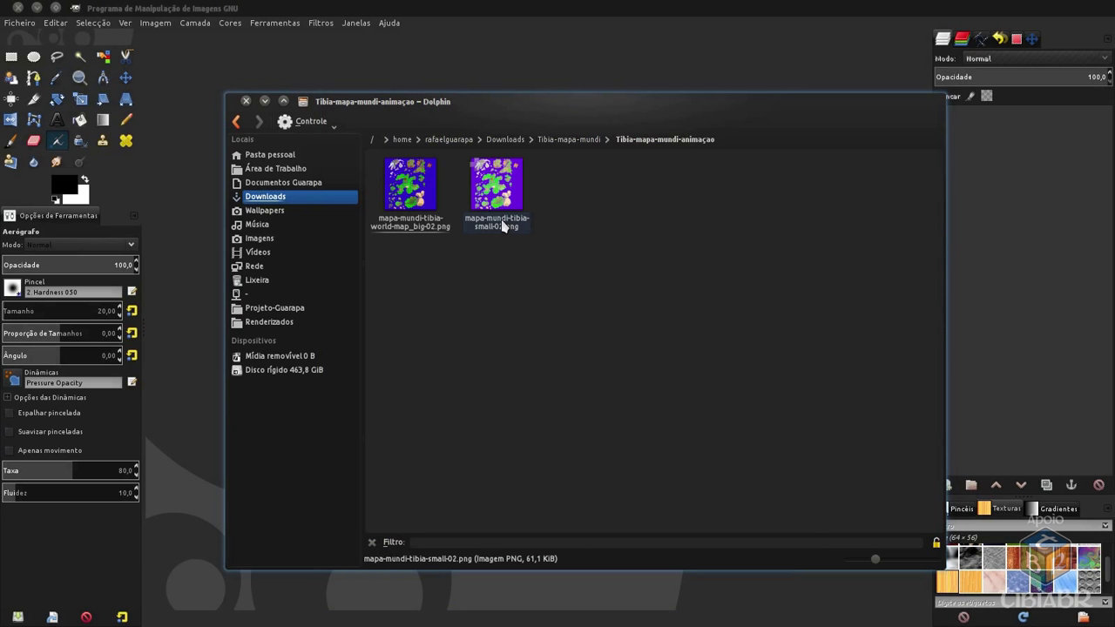
left_click(503, 226)
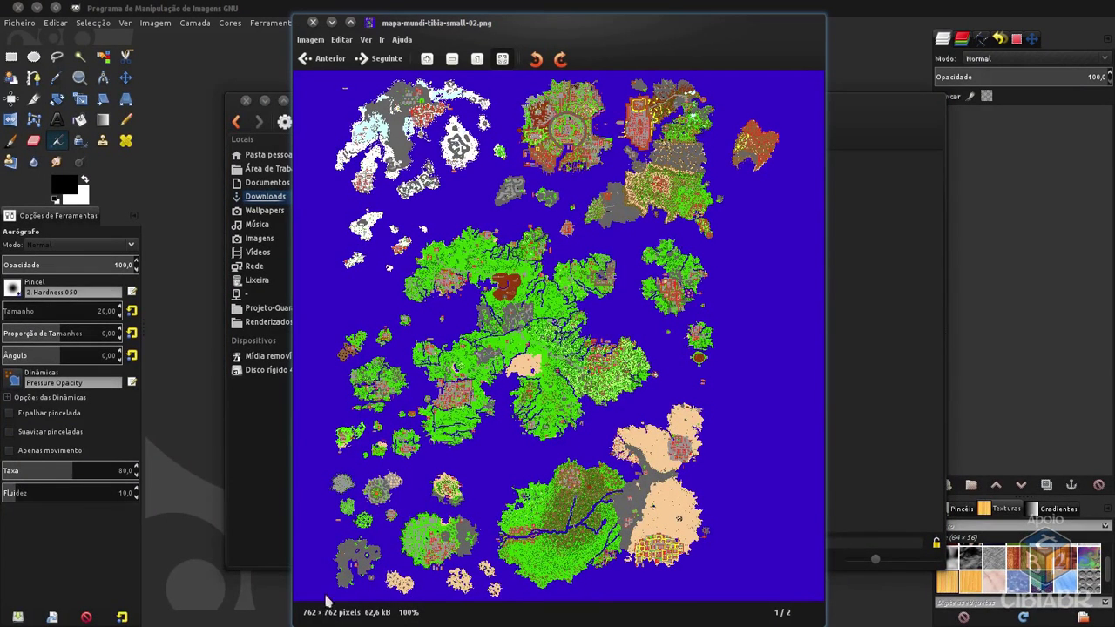
left_click(313, 22)
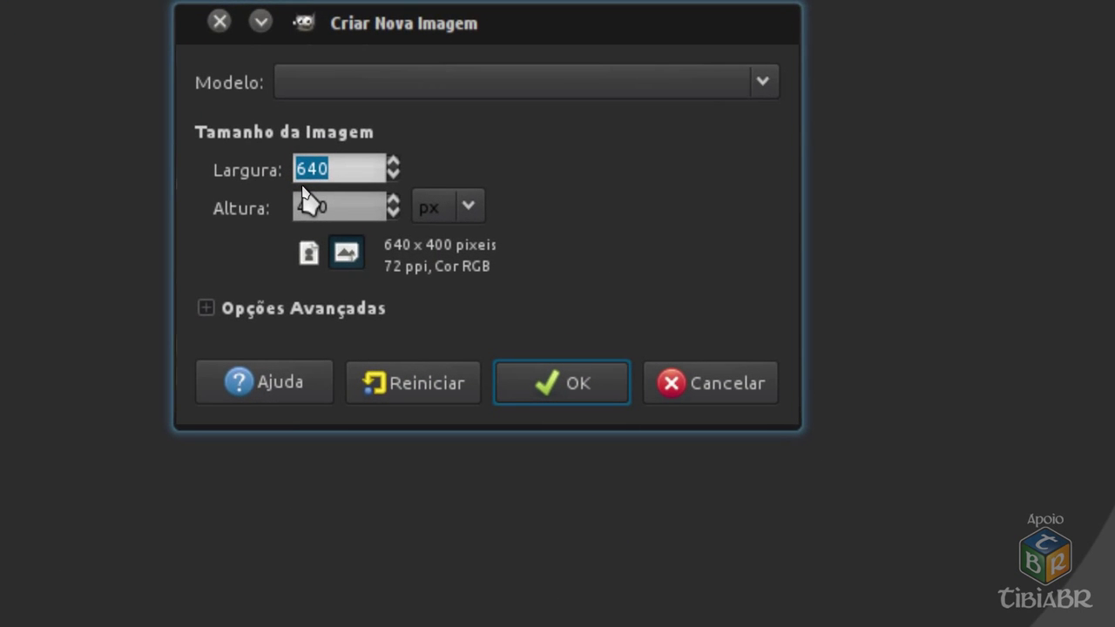
- Create the new image at 762 × 762 pixels
type("762")
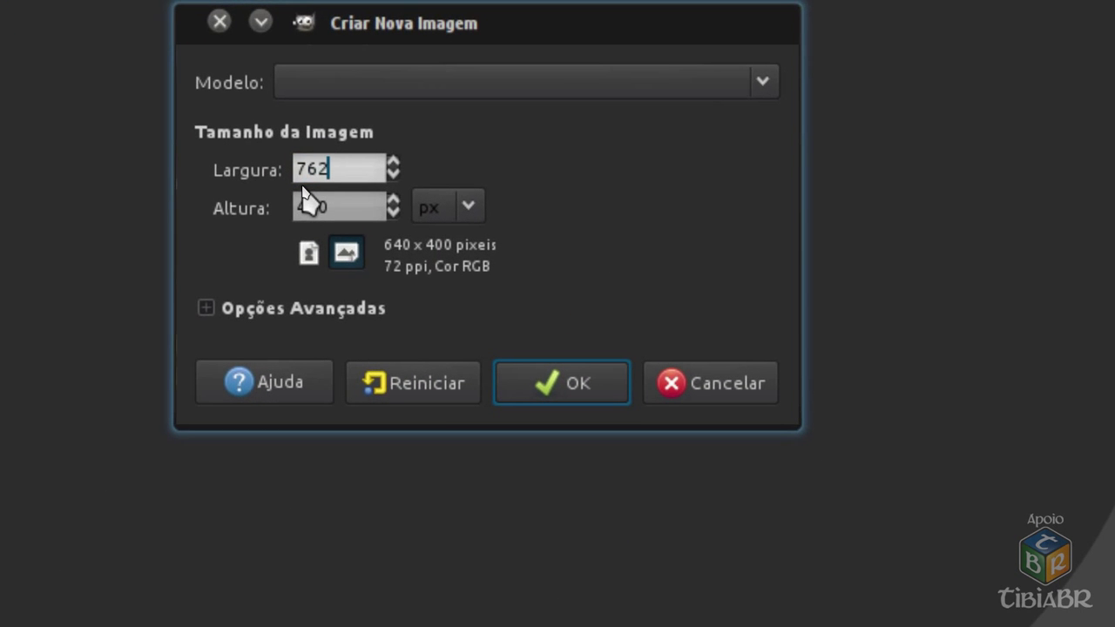
key("Tab")
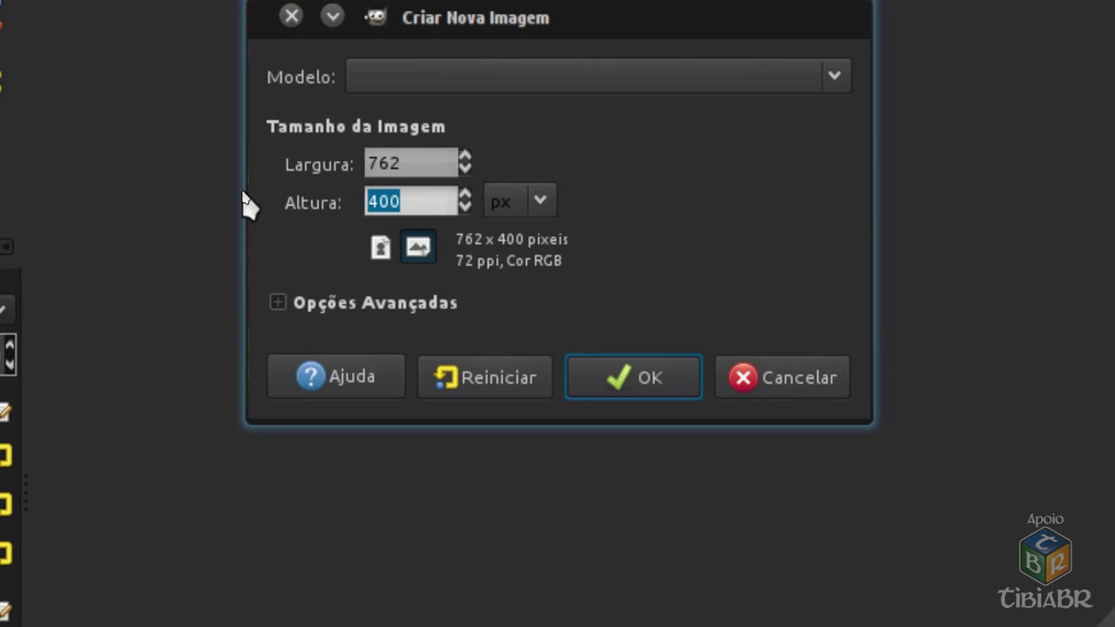
type("762")
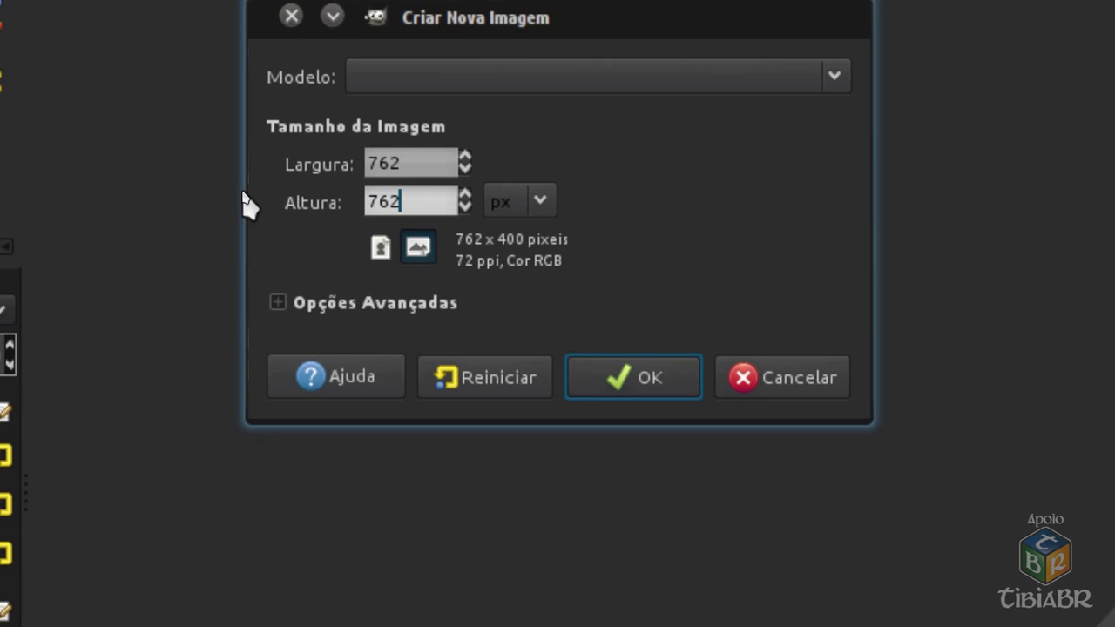
key("Return")
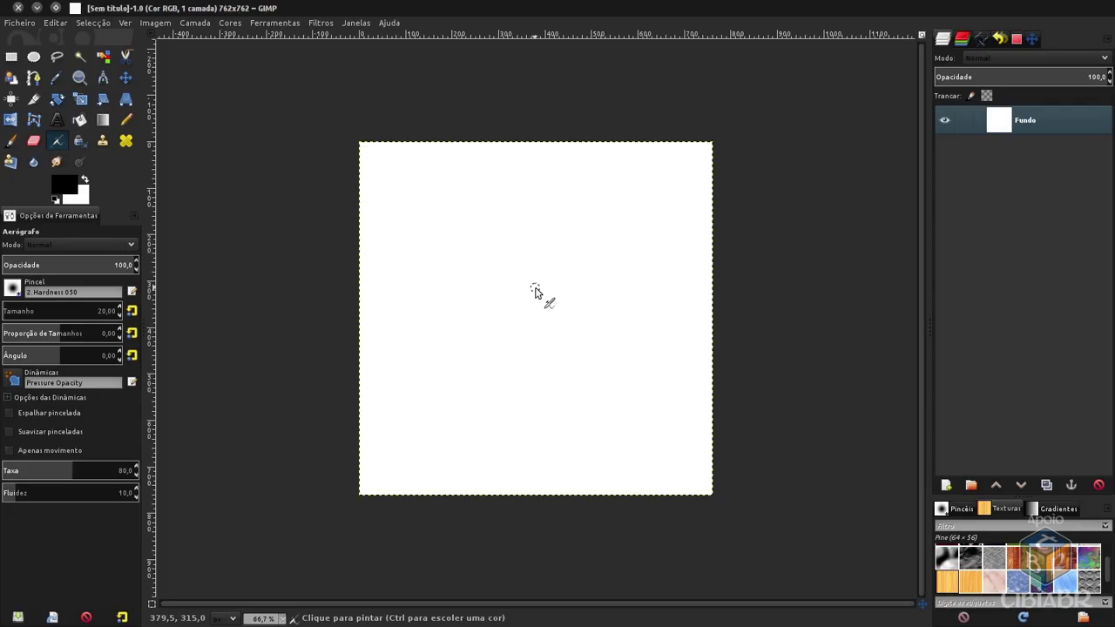
mouse_move(18, 302)
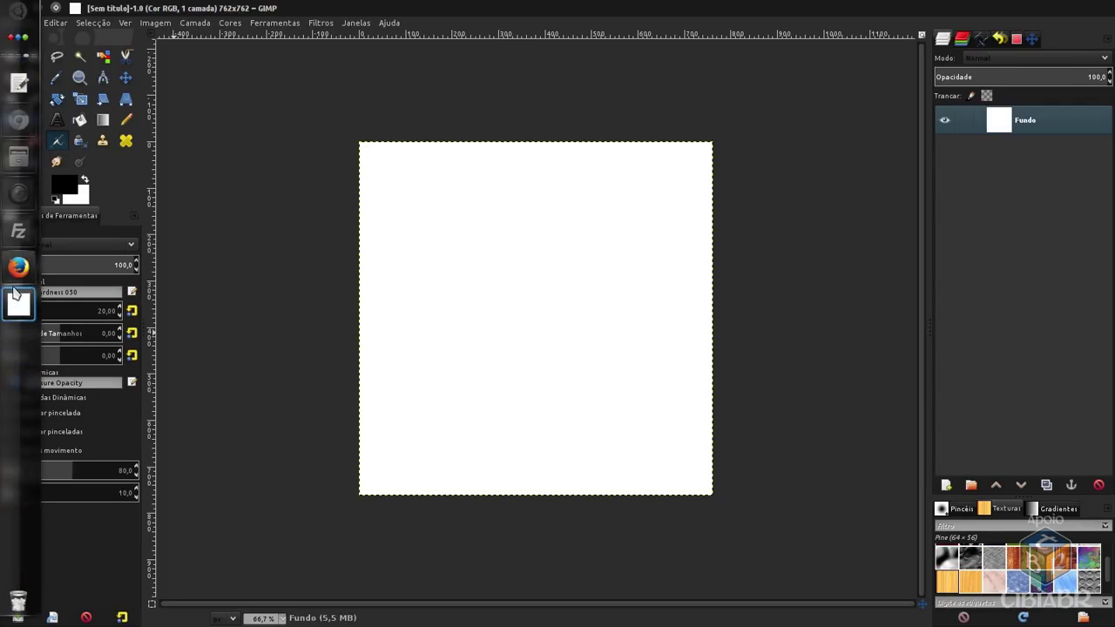
- Add mapa-mundi-tibia-small-02.png as a layer from Dolphin and delete the white Fundo layer
left_click(18, 157)
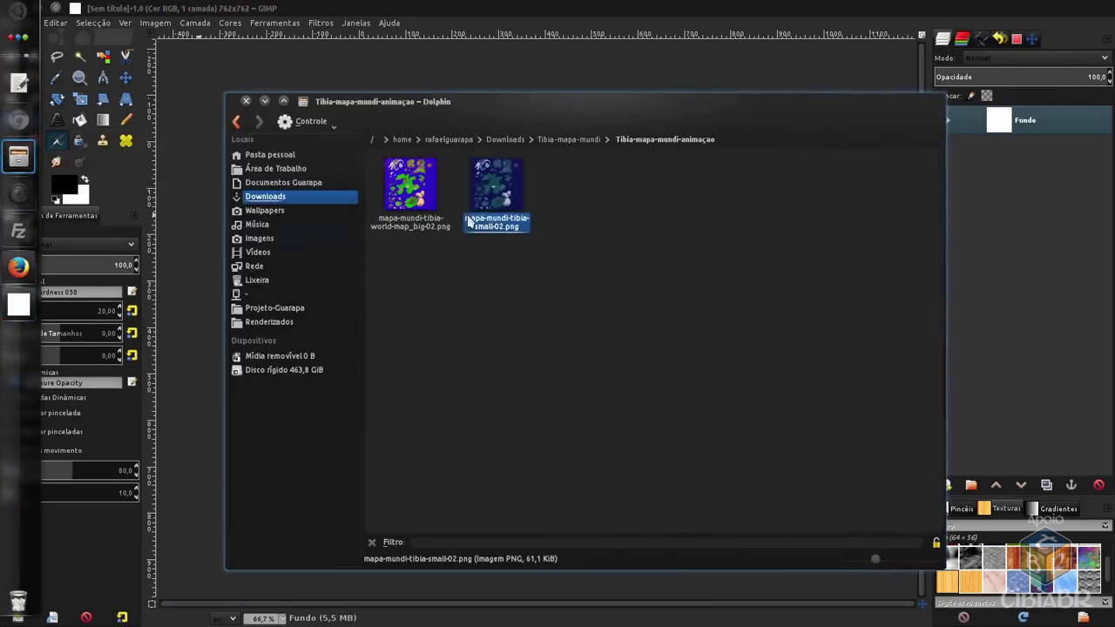
left_click_drag(540, 101, 402, 93)
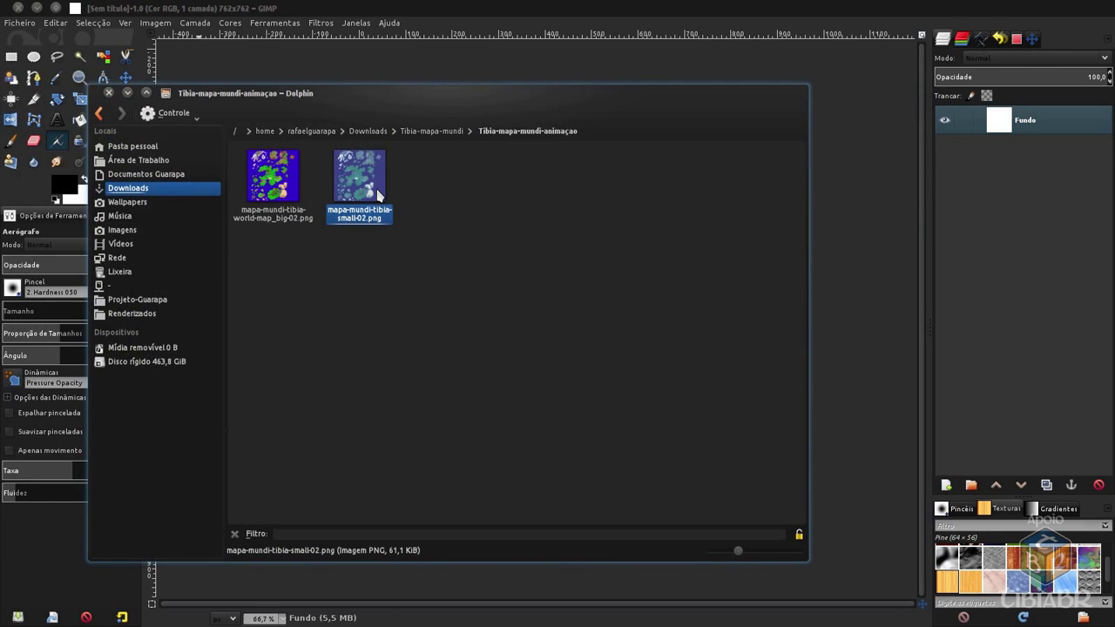
left_click_drag(377, 194, 1025, 113)
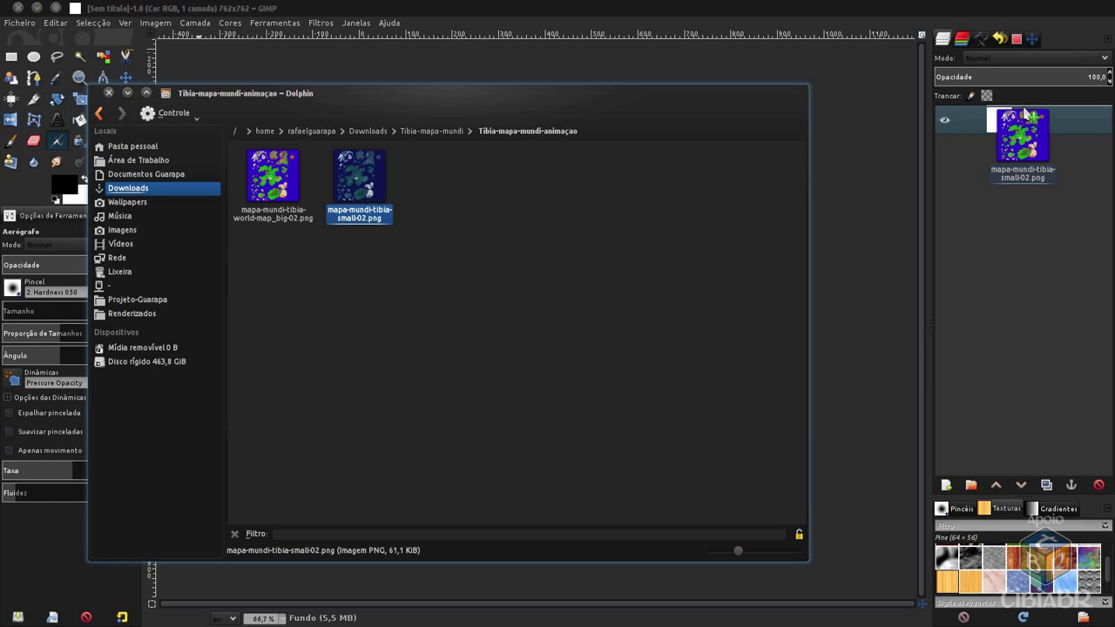
left_click_drag(1025, 113, 1025, 114)
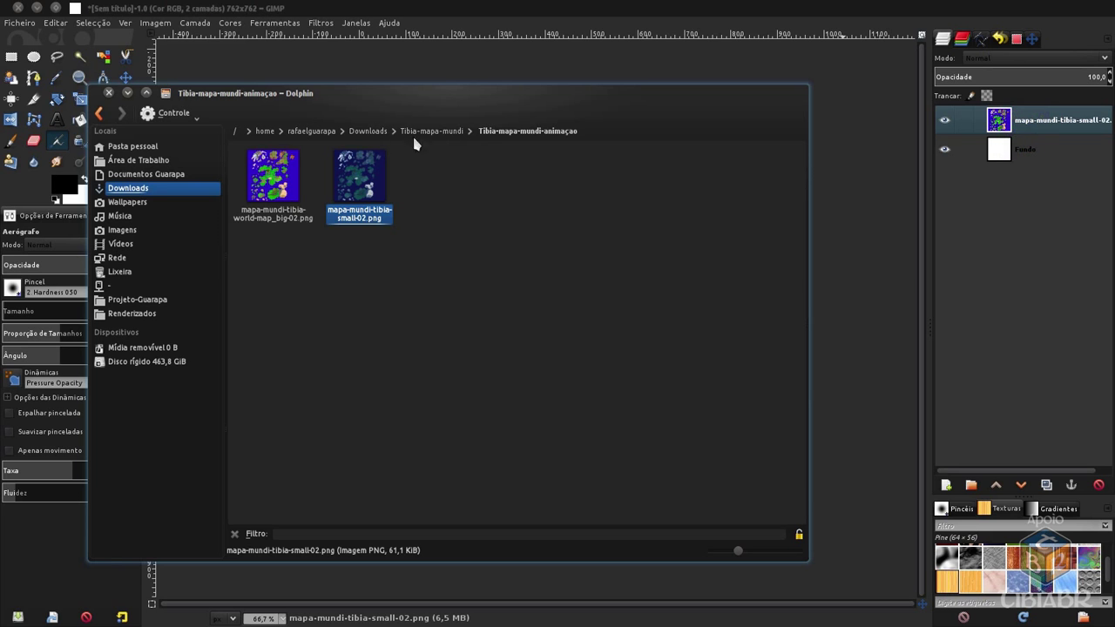
left_click(128, 93)
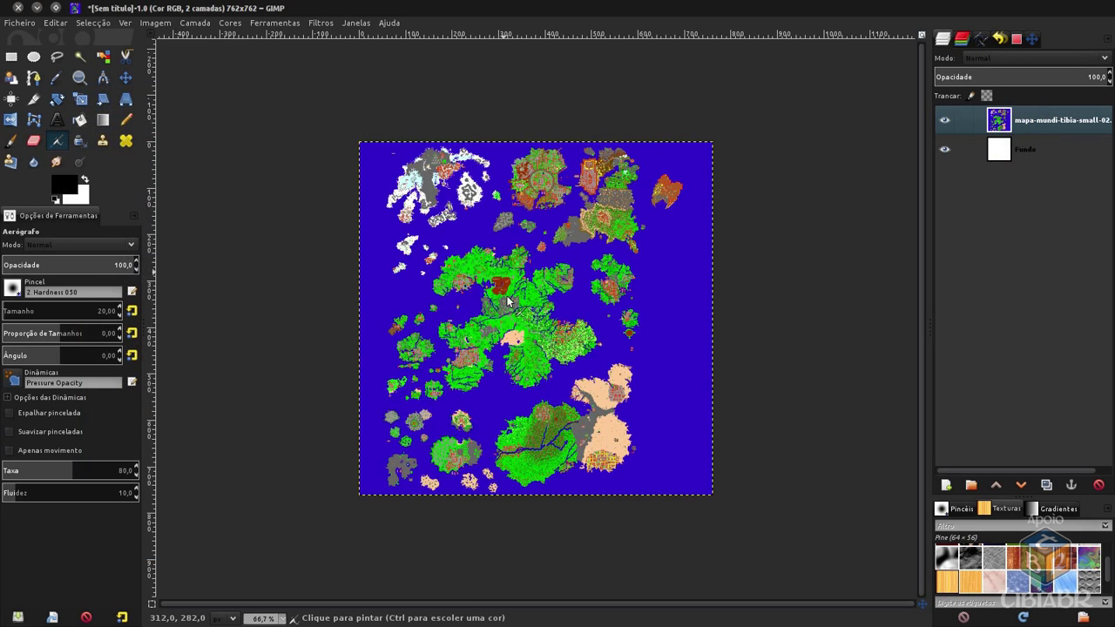
left_click(1019, 150)
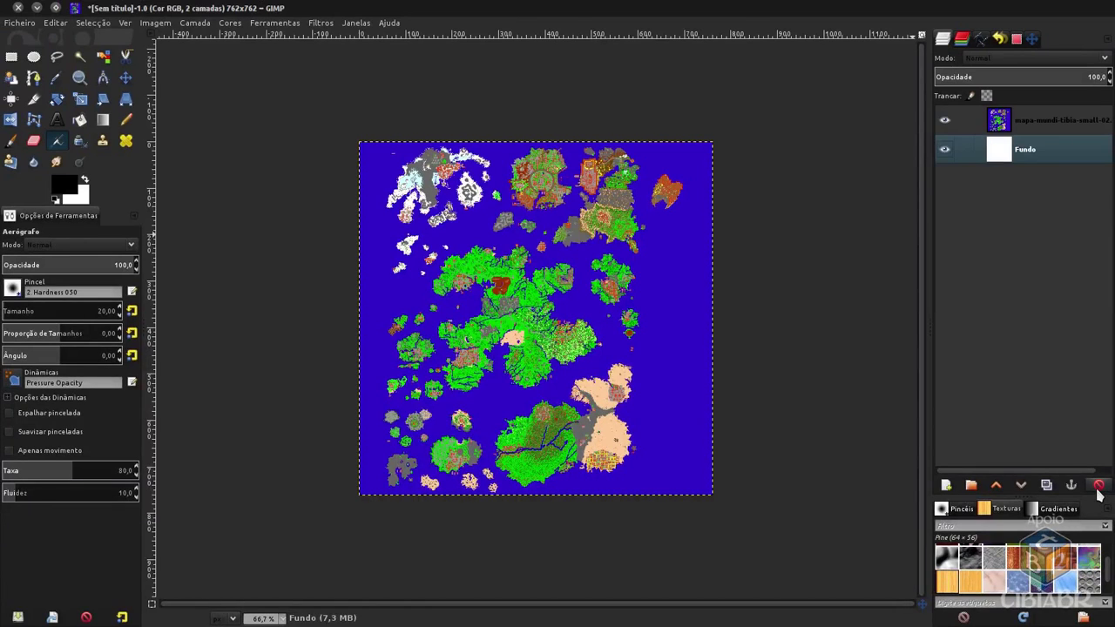
left_click(1099, 485)
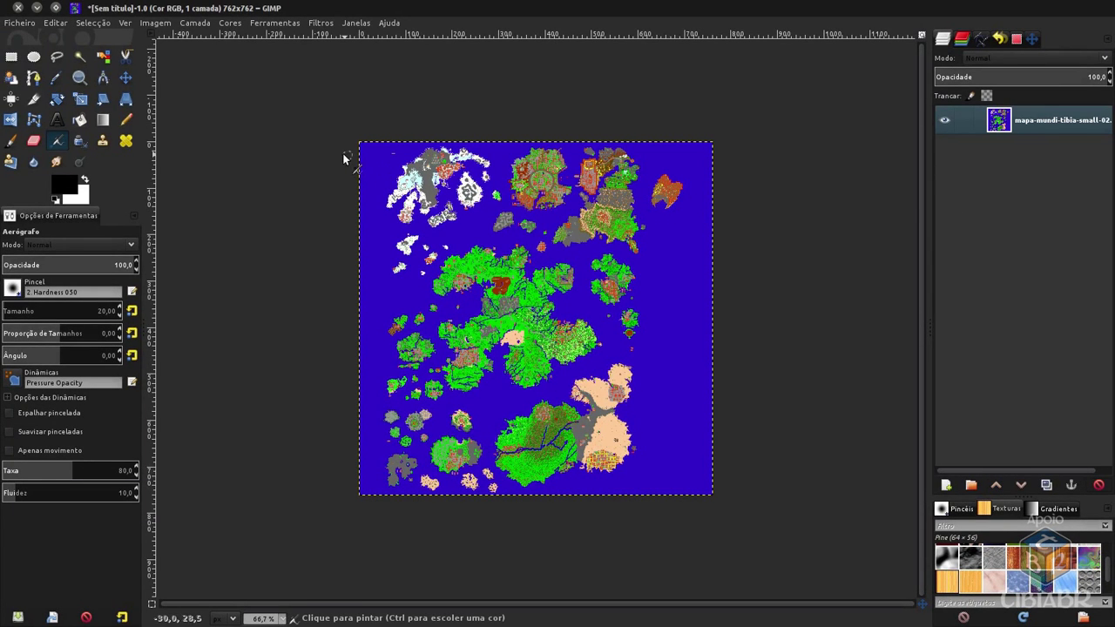
- Open Filtros > Animação > Spinning Globe with 20 frames, transparent background and work on copy
left_click(321, 26)
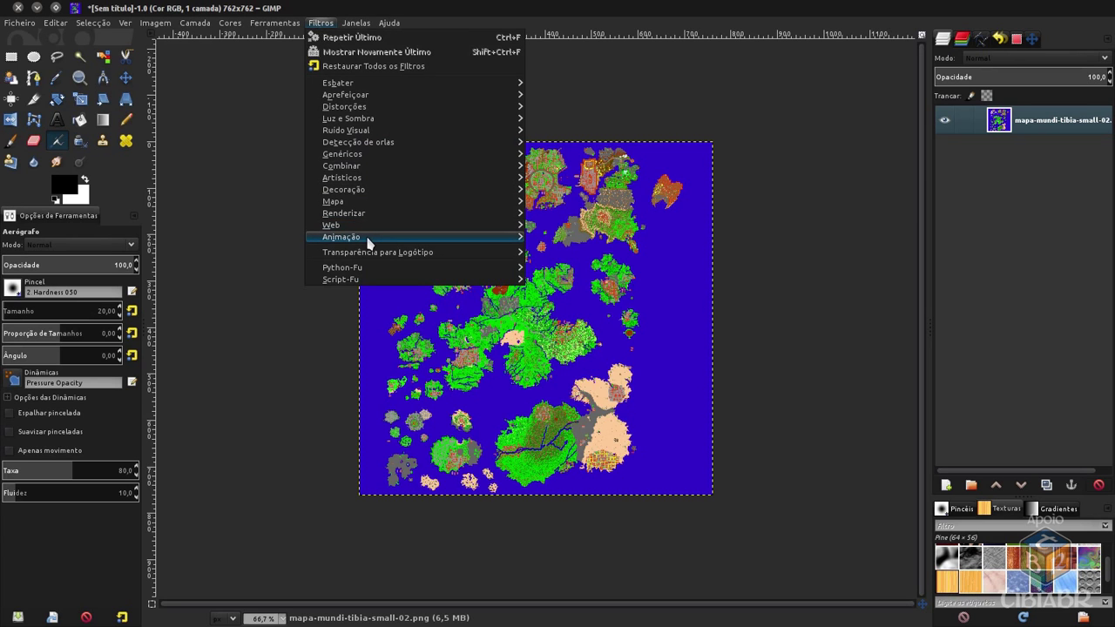
mouse_move(342, 237)
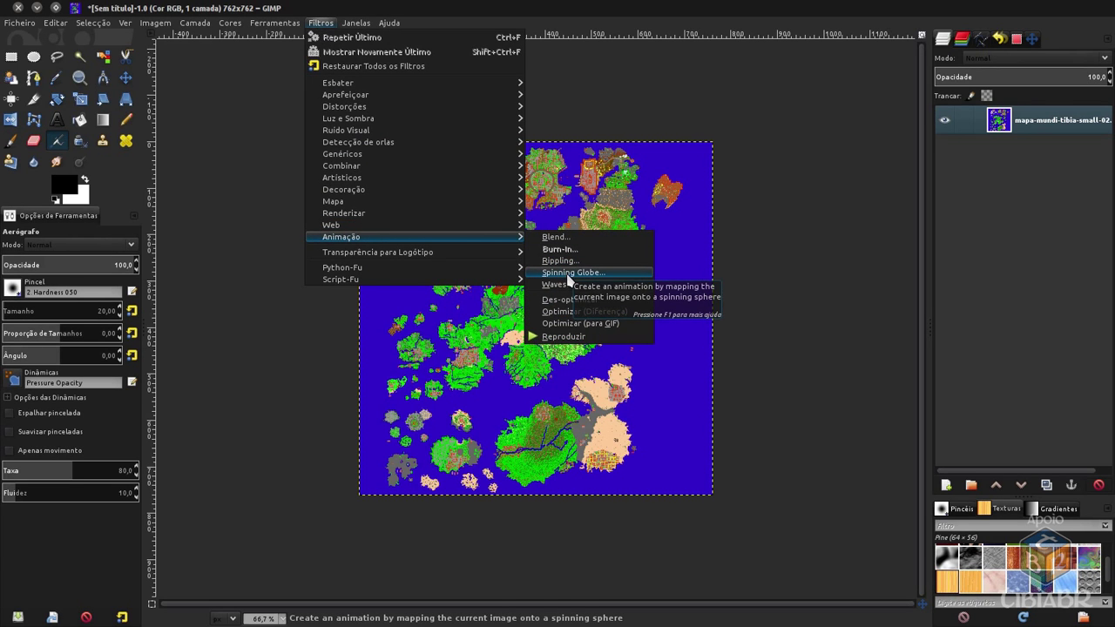
left_click(568, 275)
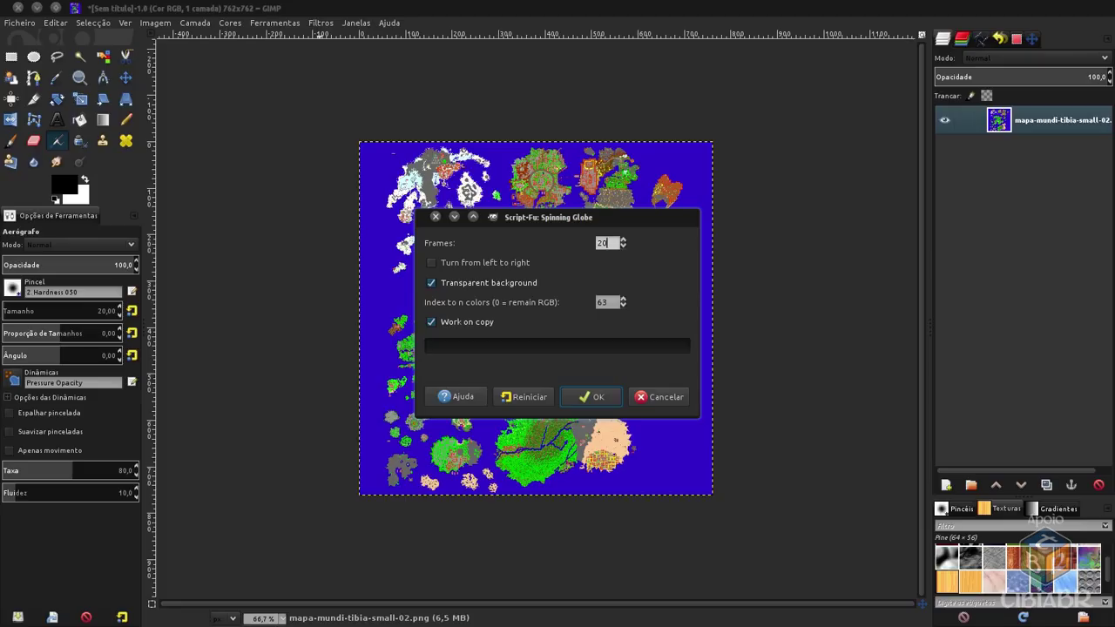
- Start the 20-frame Spinning Globe render and switch to Firefox while it works
left_click(601, 404)
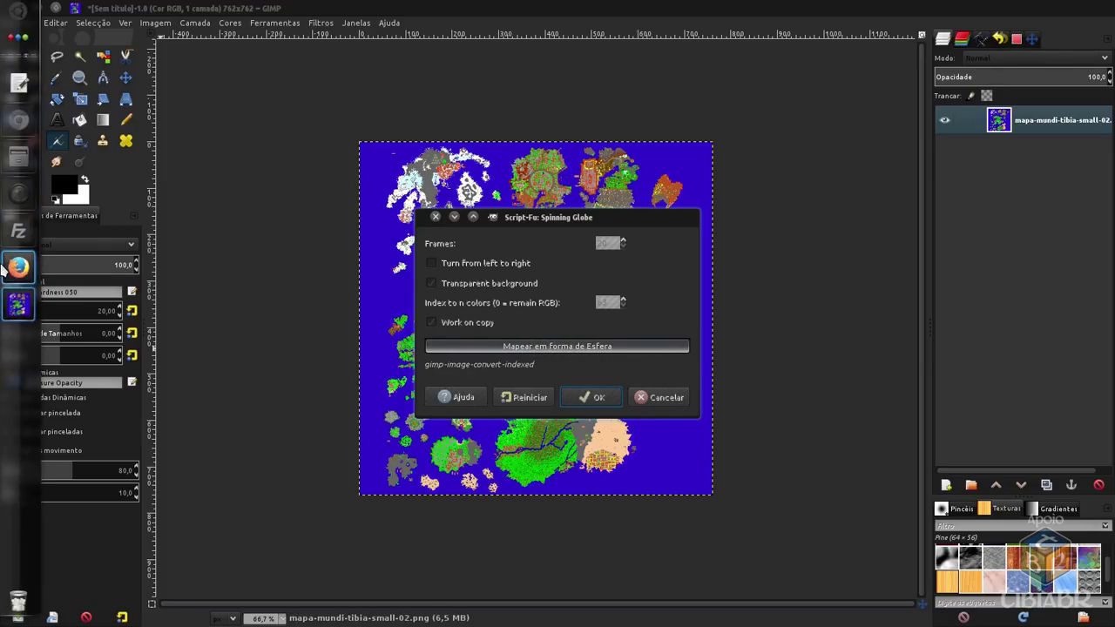
left_click(13, 267)
- View the reference spinning-globe GIF on its own, zoomed in, in Firefox
left_click(124, 36)
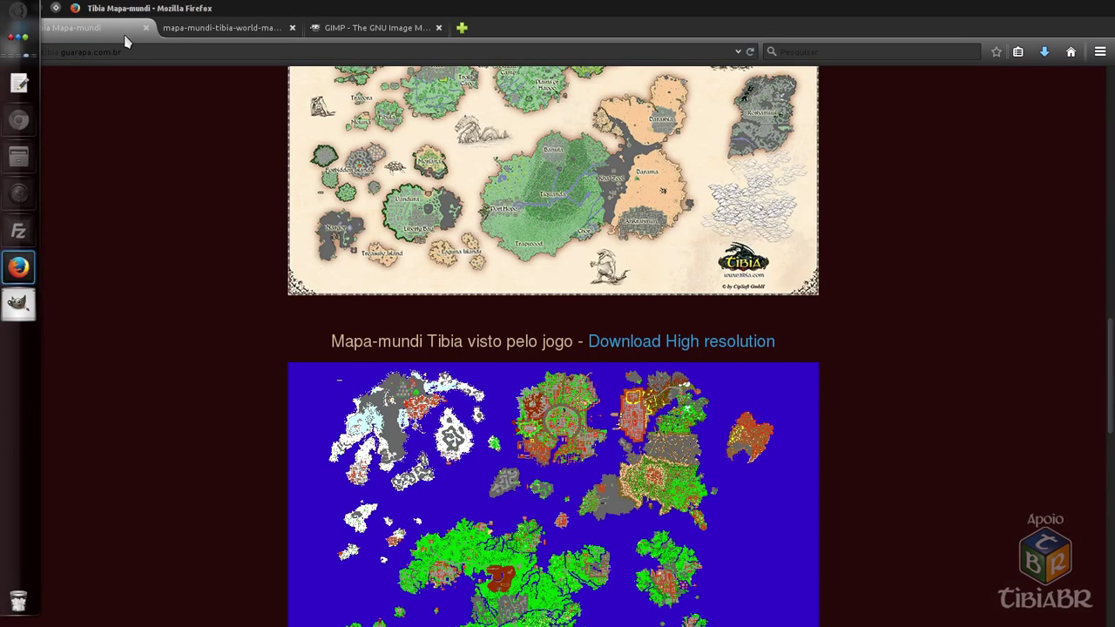
scroll(228, 200, "up", 2)
scroll(224, 218, "up", 5)
scroll(224, 219, "up", 5)
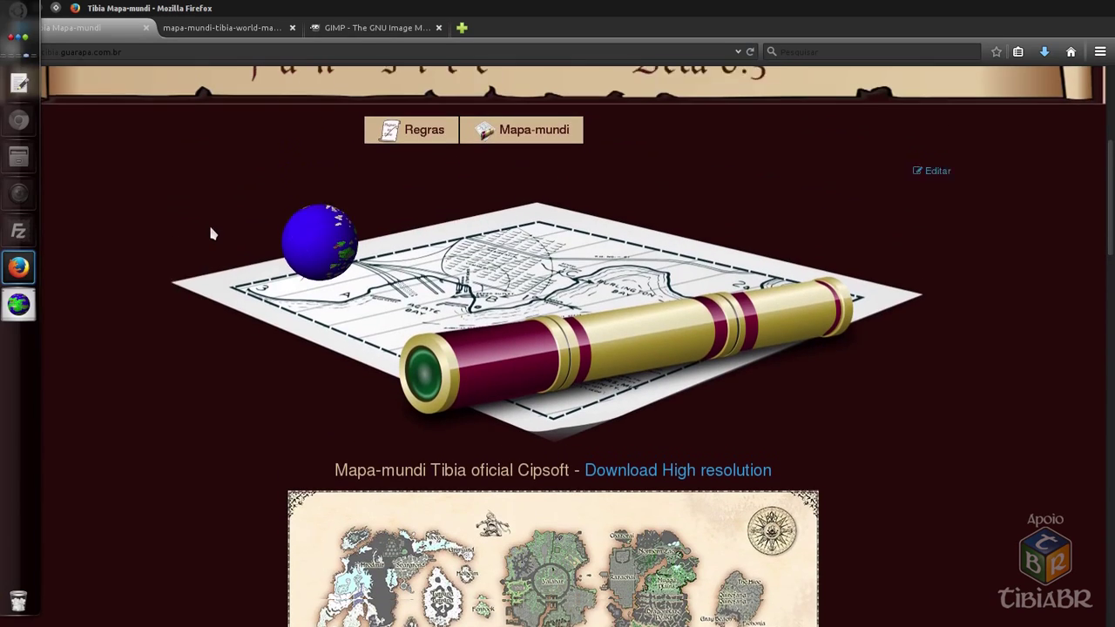
right_click(302, 241)
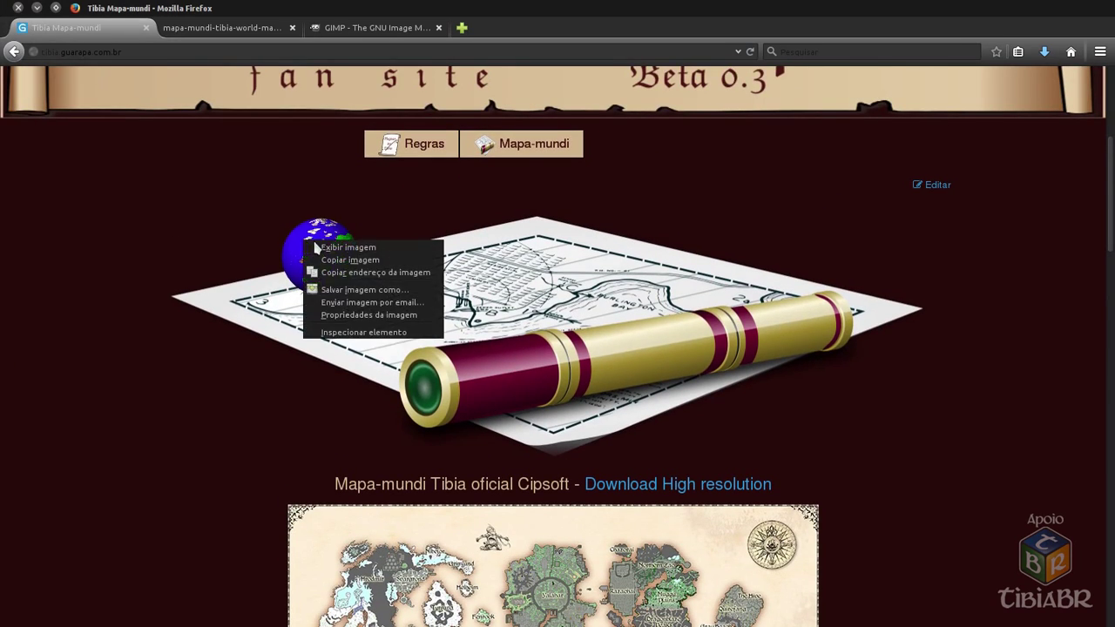
left_click(340, 250)
key("ctrl+plus")
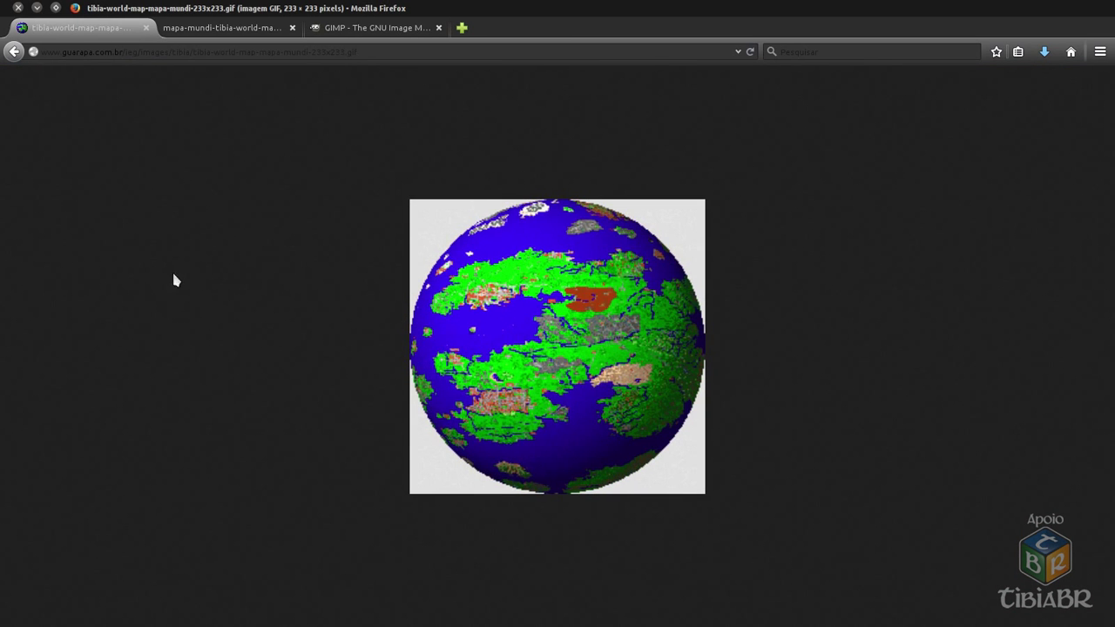
left_click(4, 304)
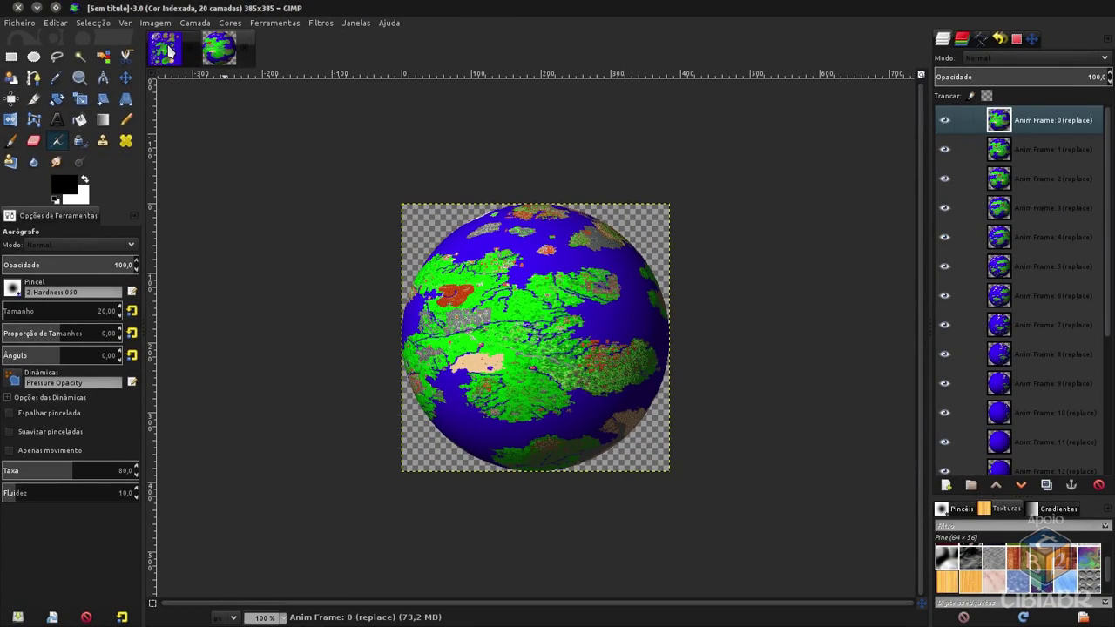
- Compare the flat map with the 385 × 385 globe and inspect Anim Frame layers 0–4
left_click(170, 52)
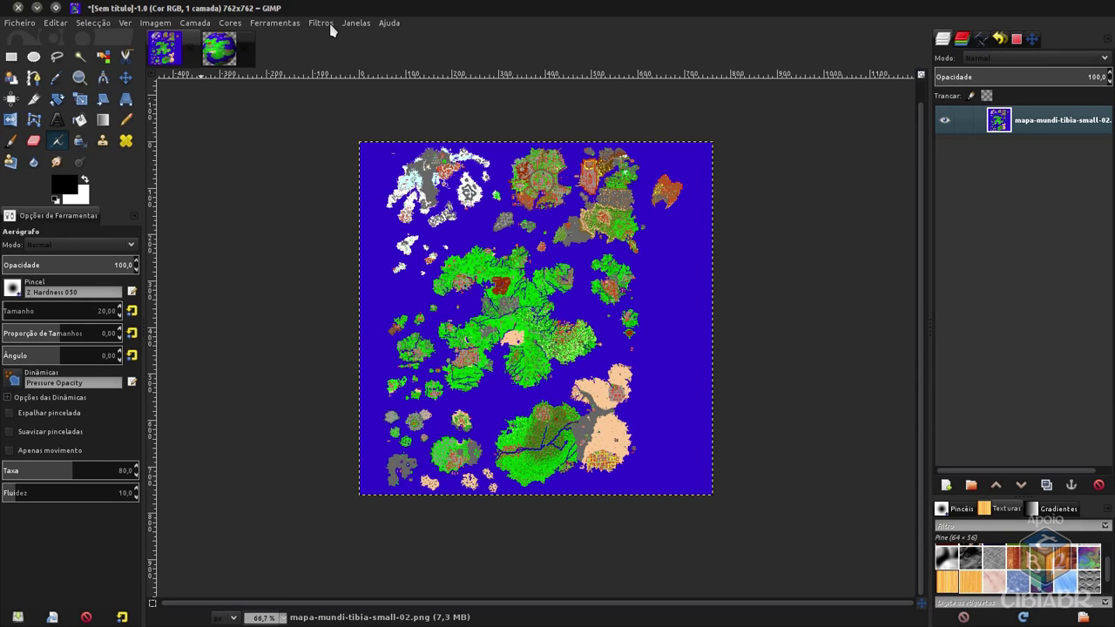
left_click(215, 62)
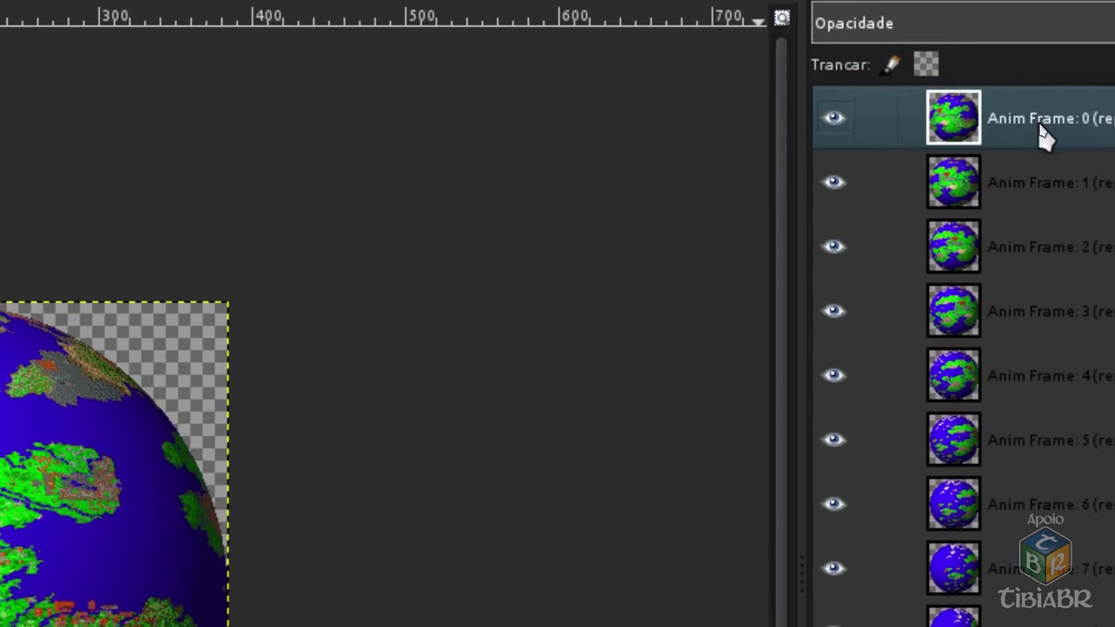
left_click(1050, 166)
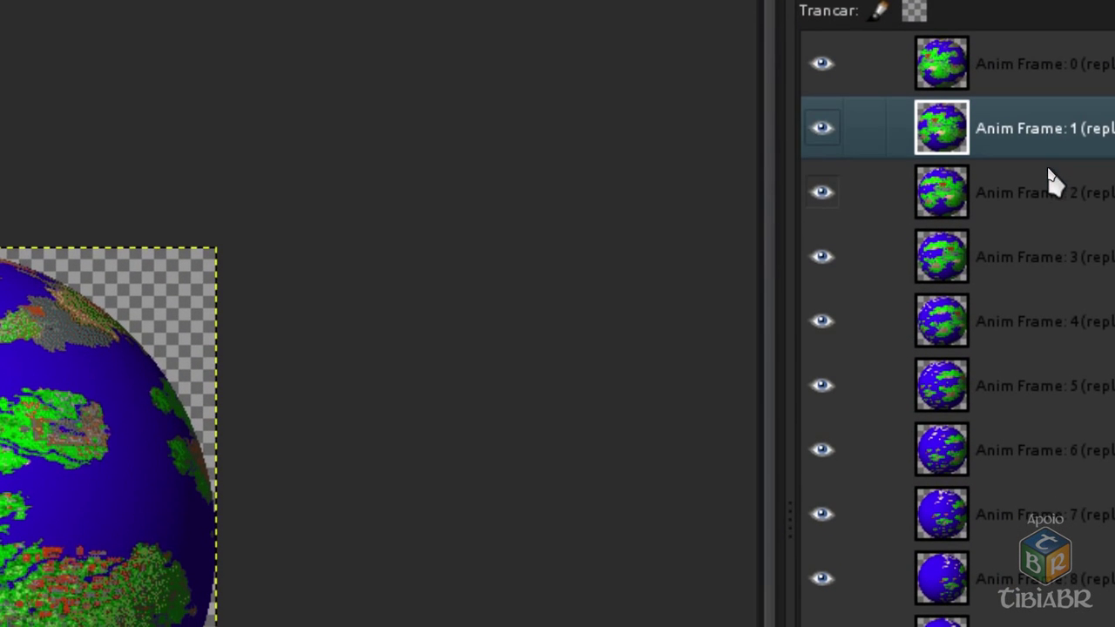
left_click(1050, 180)
left_click(1058, 218)
left_click(1057, 242)
scroll(1049, 261, "down", 5)
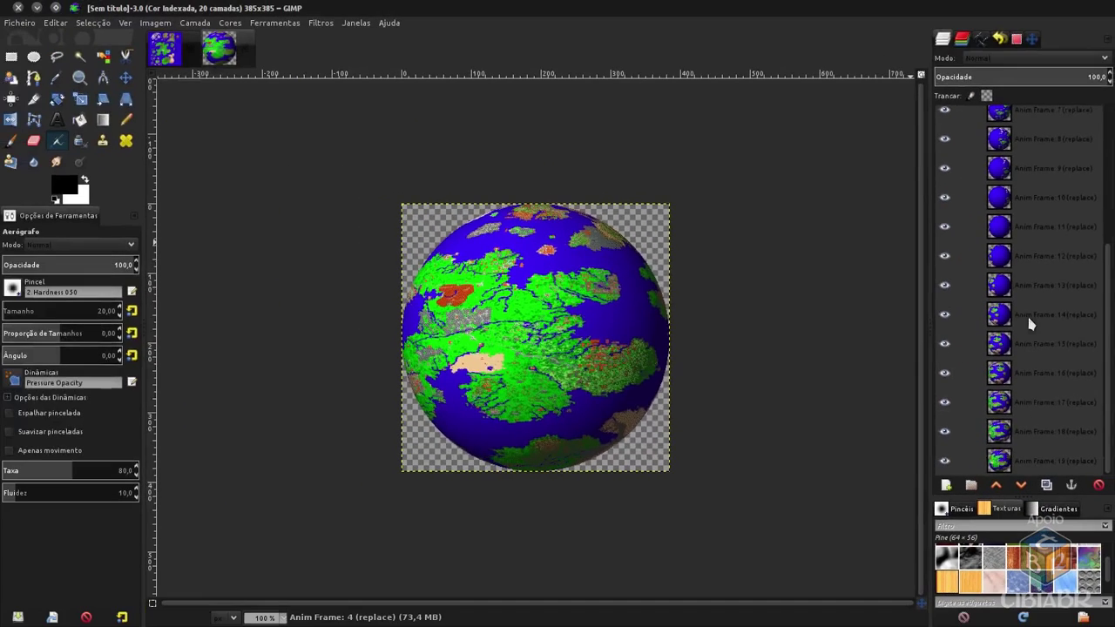
scroll(1026, 305, "up", 5)
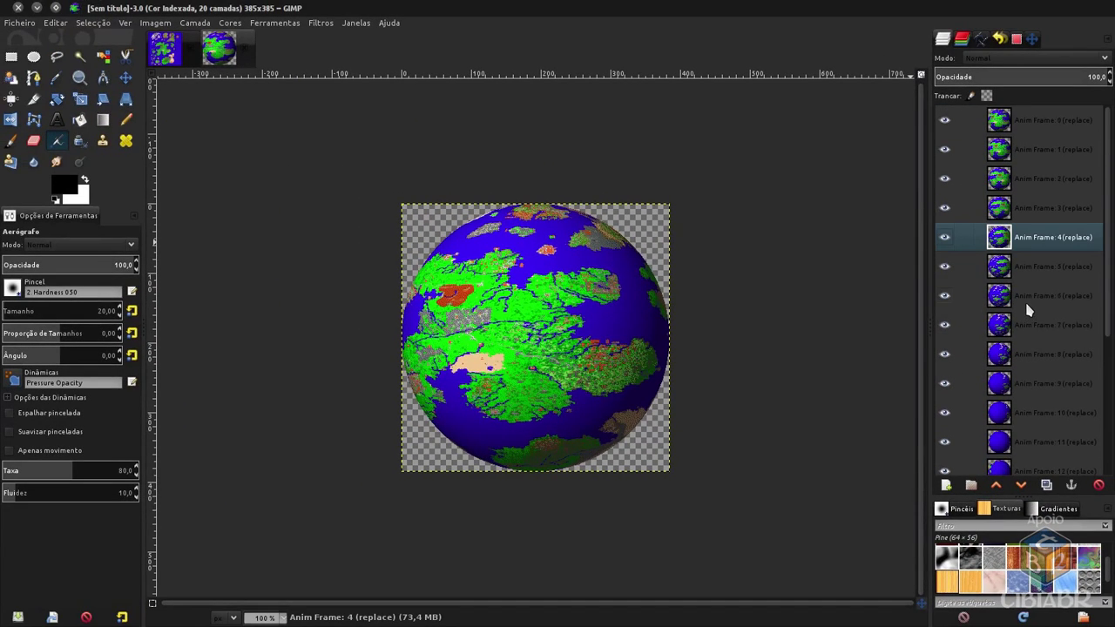
left_click(1036, 122)
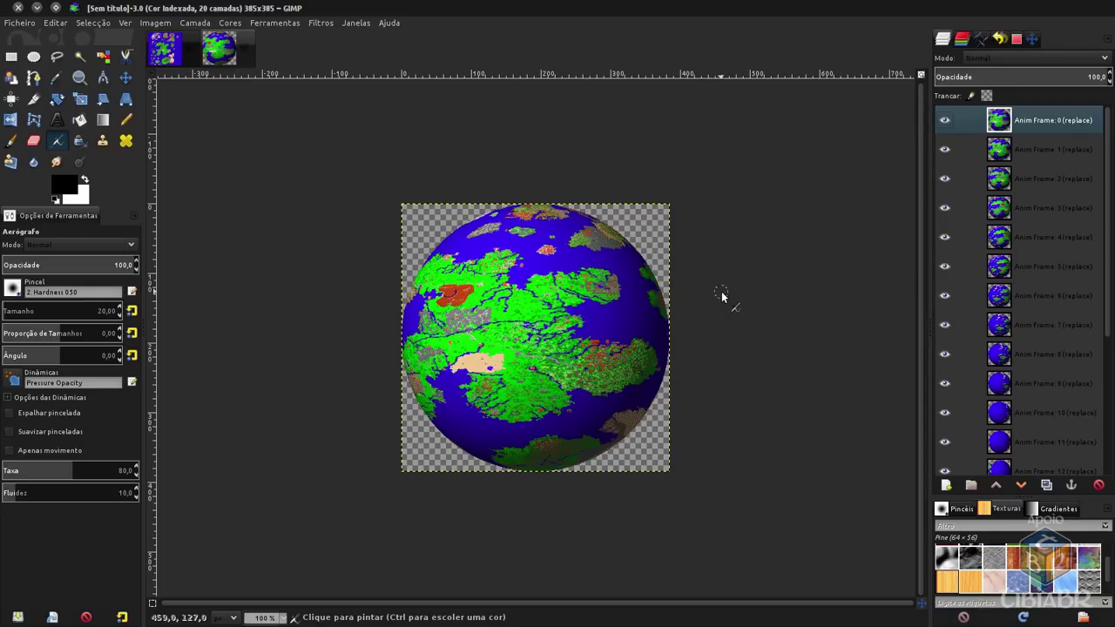
left_click(322, 23)
mouse_move(342, 249)
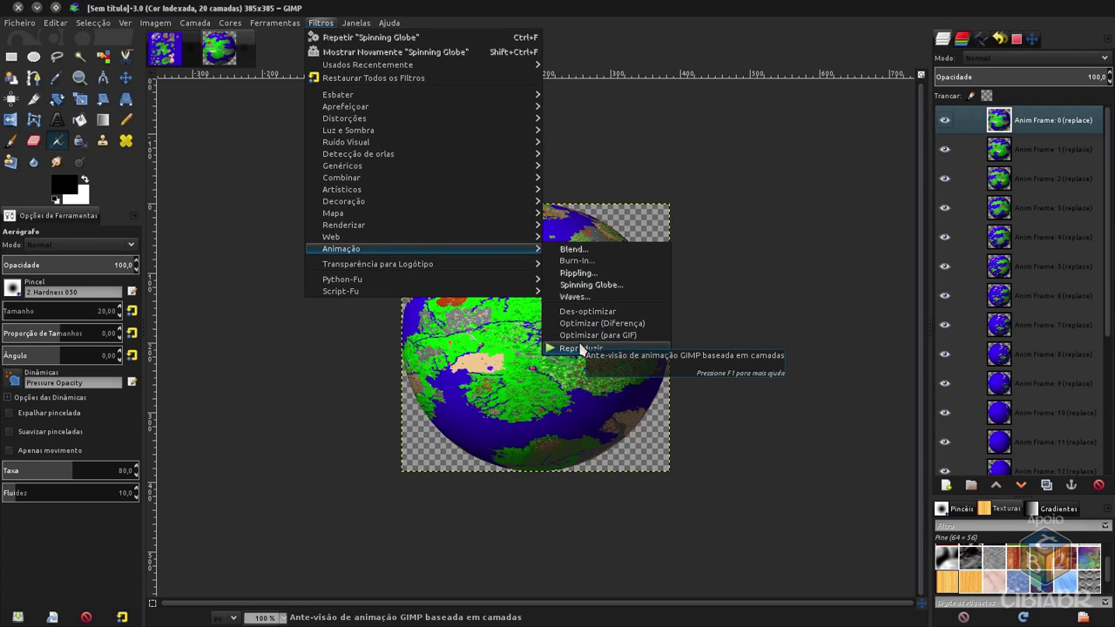
left_click(580, 348)
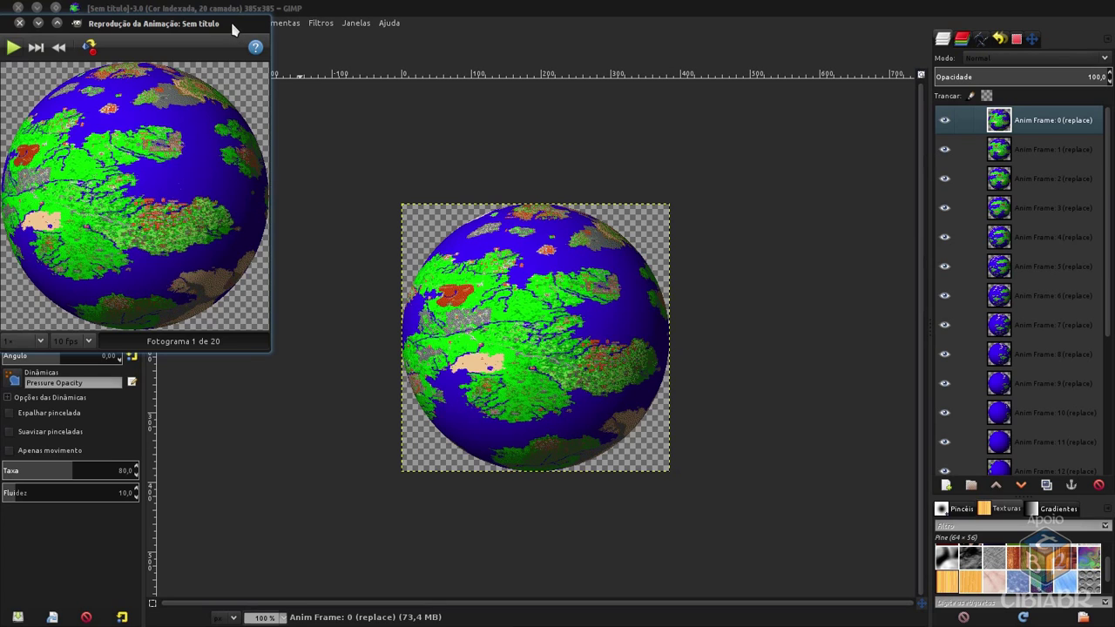
mouse_move(232, 29)
left_mouse_down()
mouse_move(401, 117)
mouse_move(737, 200)
mouse_move(798, 189)
left_mouse_up()
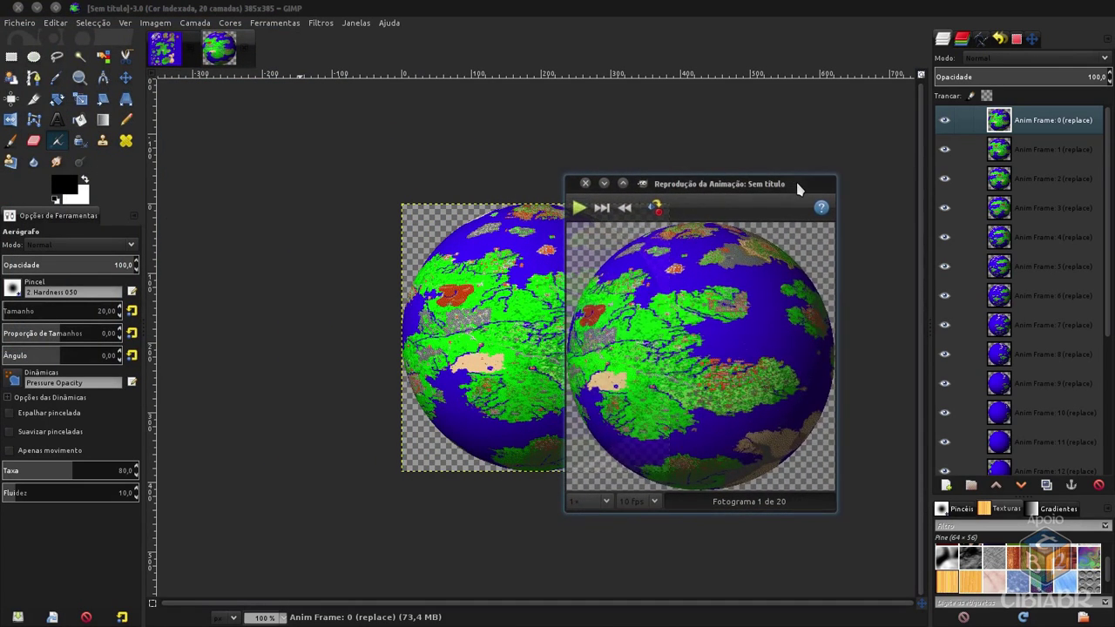
left_click(579, 210)
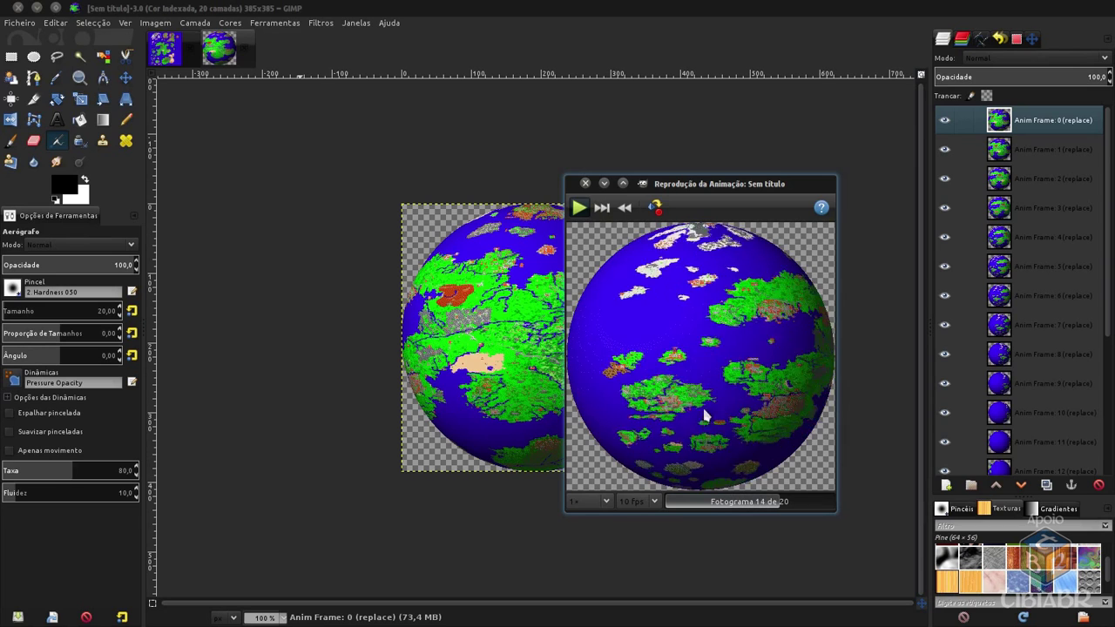
left_click(600, 503)
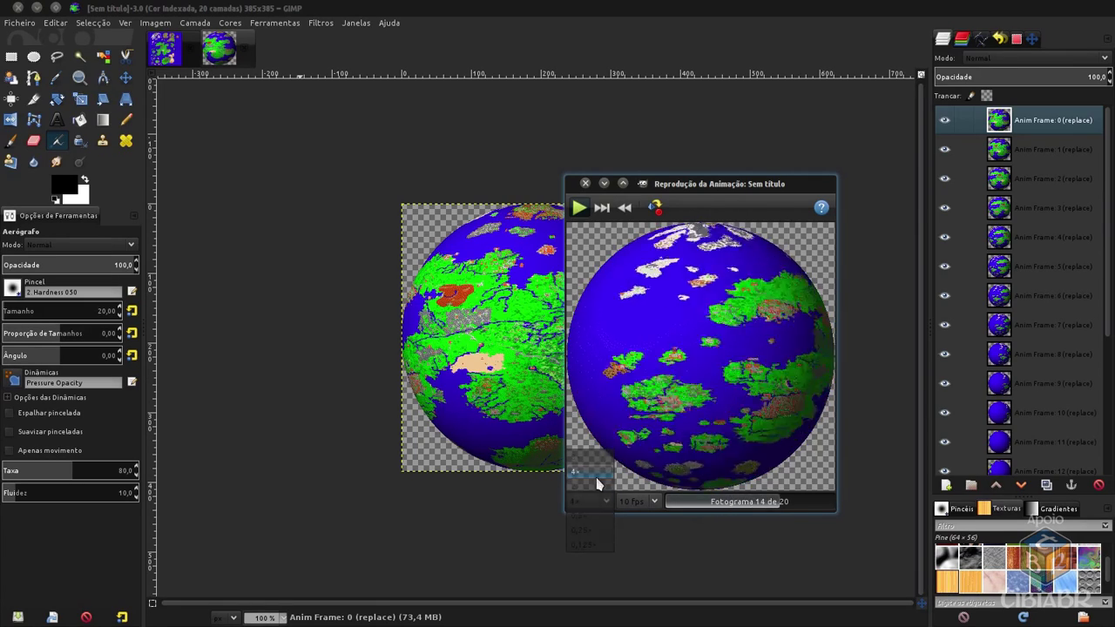
left_click(598, 477)
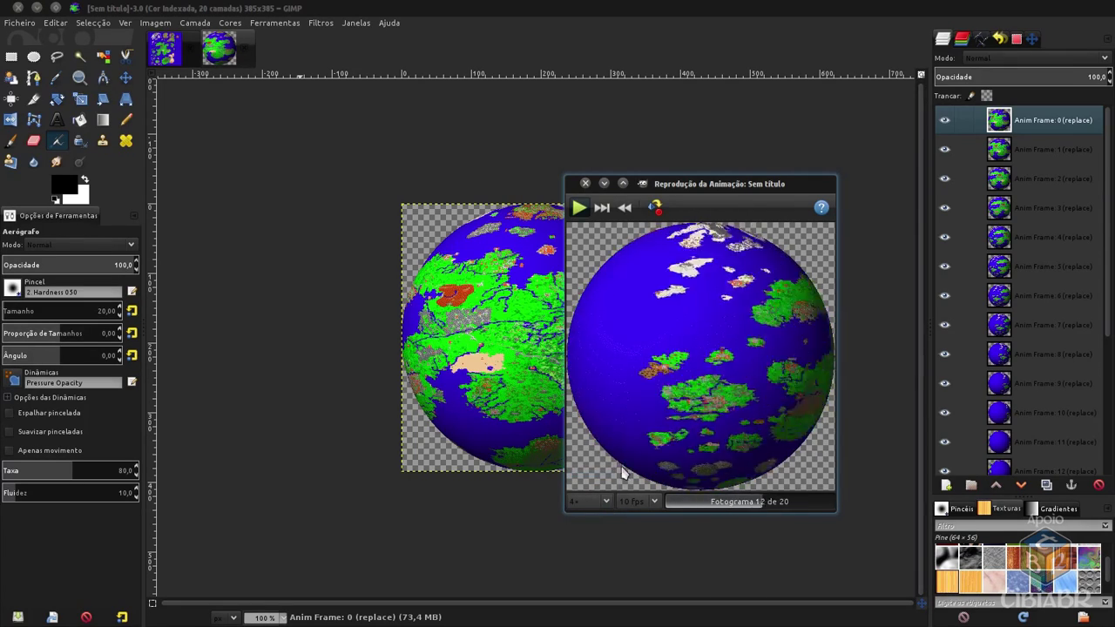
left_click(593, 502)
left_click(598, 529)
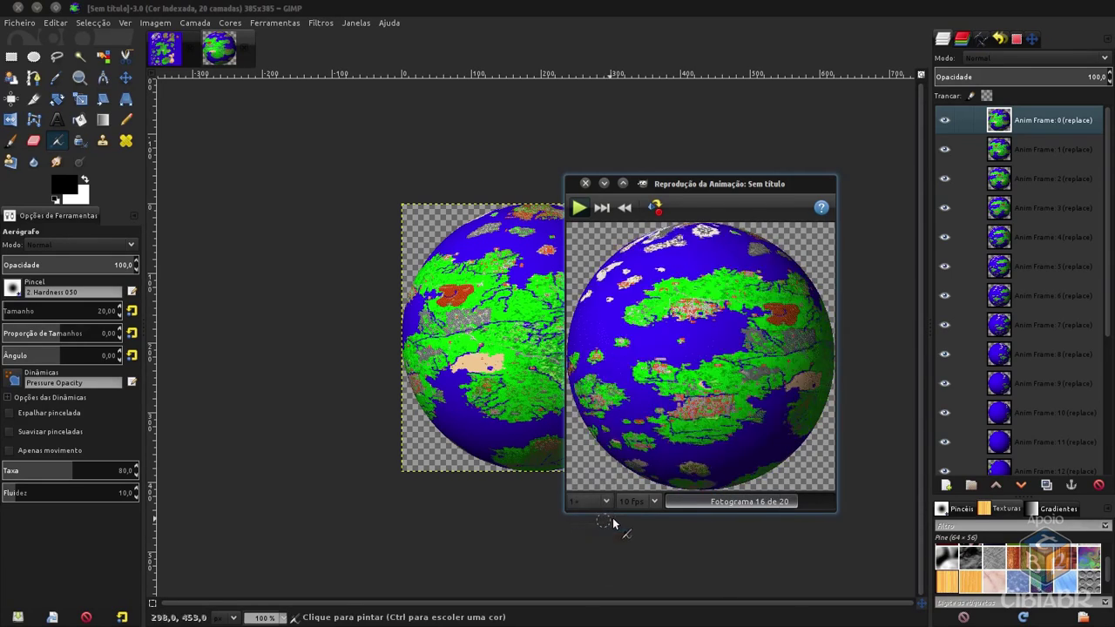
left_click(585, 184)
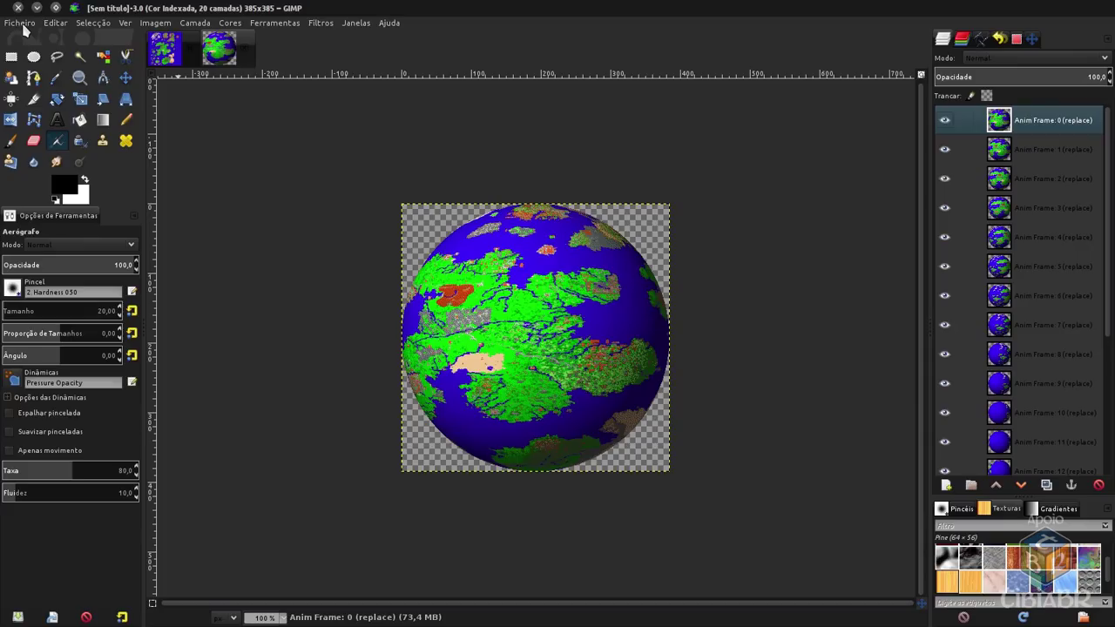
- Open the Export Image dialog on the Downloads folder
left_click(20, 23)
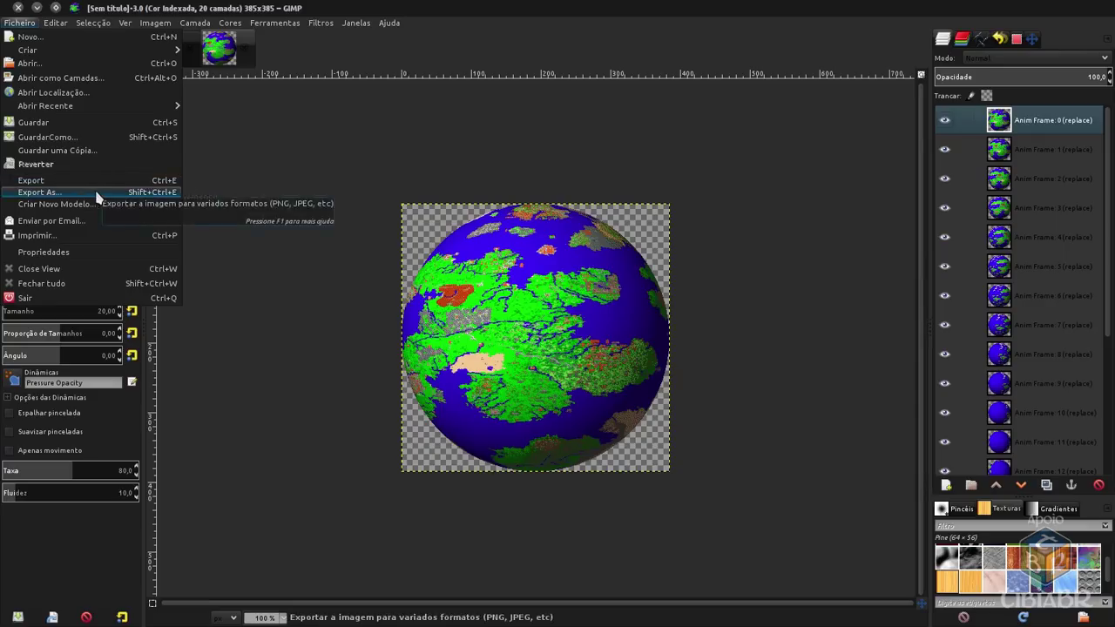
left_click(96, 197)
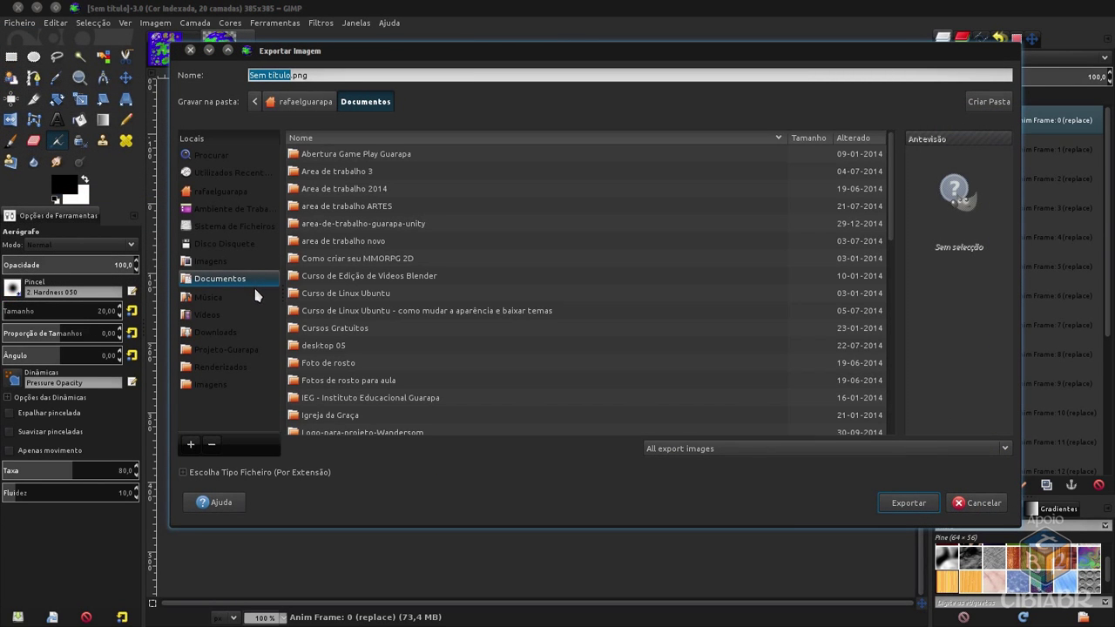
left_click(236, 332)
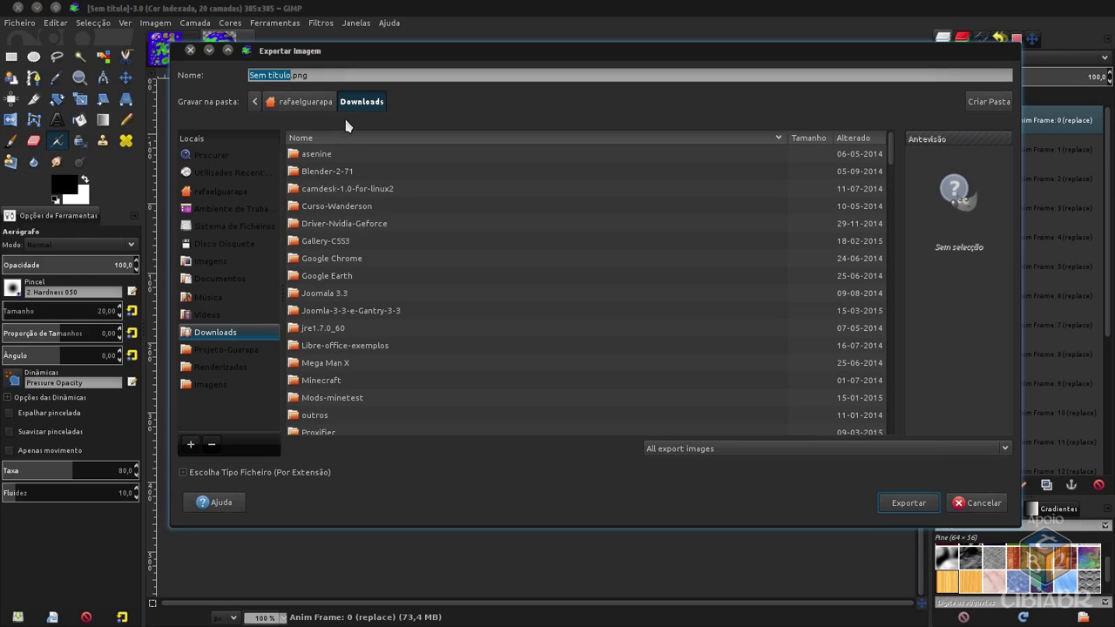
scroll(486, 265, "down", 5)
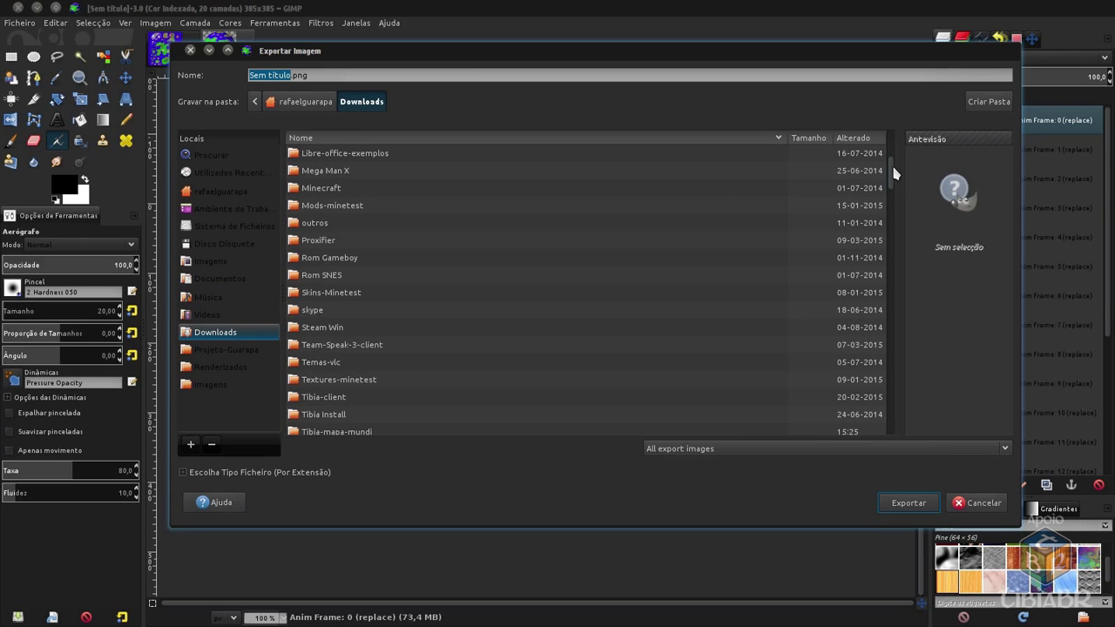
left_click_drag(895, 173, 897, 455)
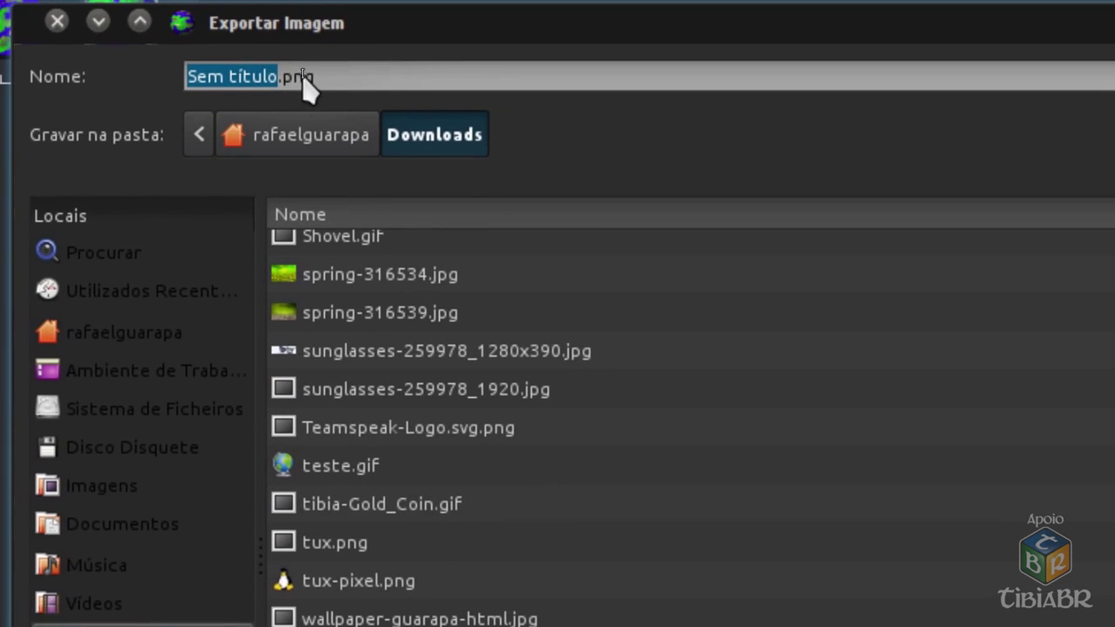
- Name the export file mapa-mundi-tibia-globe.gif, replacing 'Sem título' and the png extension
double_click(304, 77)
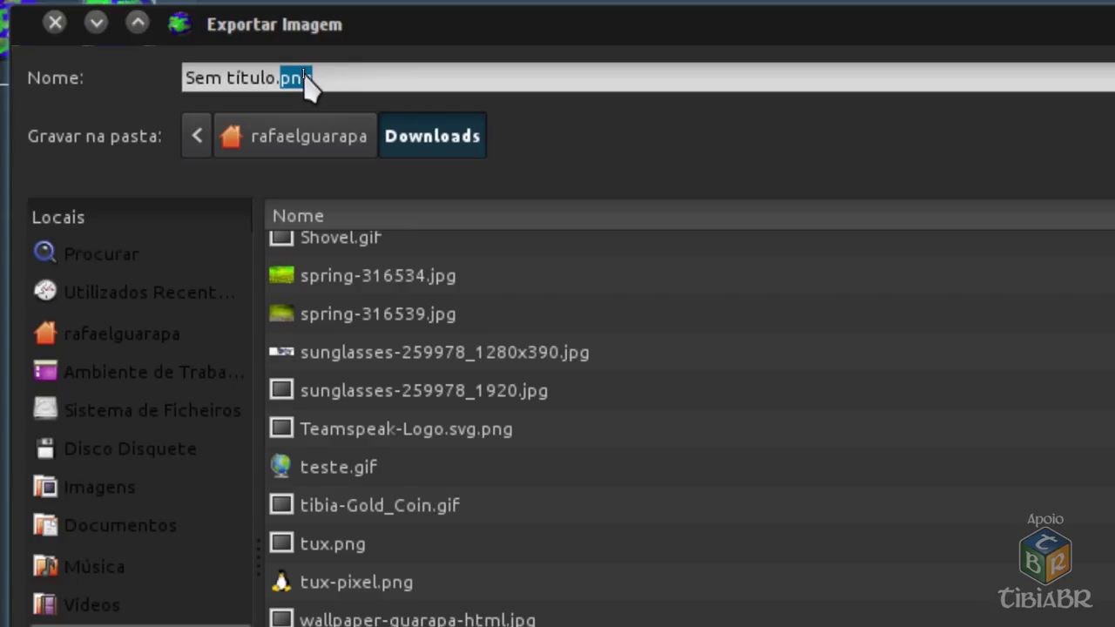
type("gi")
type("f")
key("Left")
key("Left")
key("Left")
key("shift+Left")
key("shift+Left")
key("shift+Left")
key("shift+Left")
key("shift+Left")
type("mapa-")
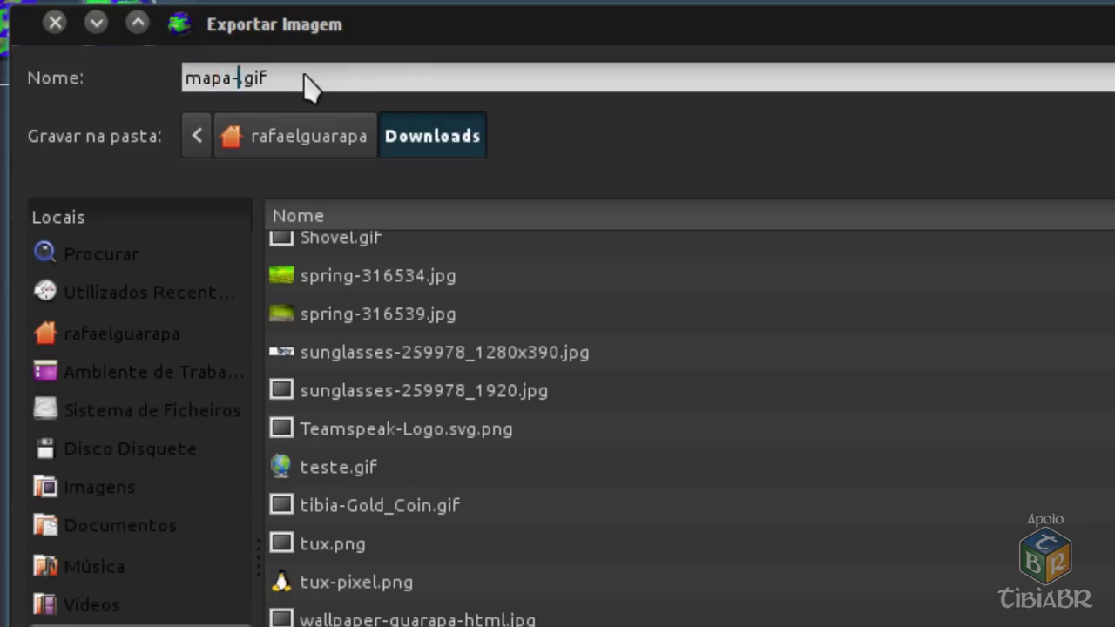
type("mundio")
key("BackSpace")
type("-")
type("tibia-")
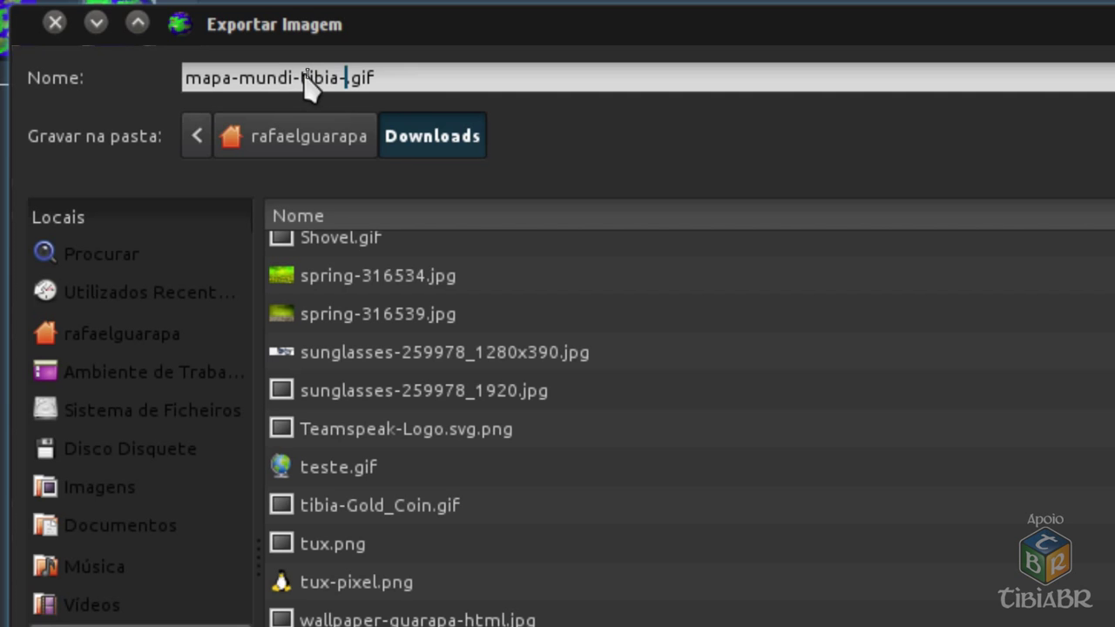
type("glob")
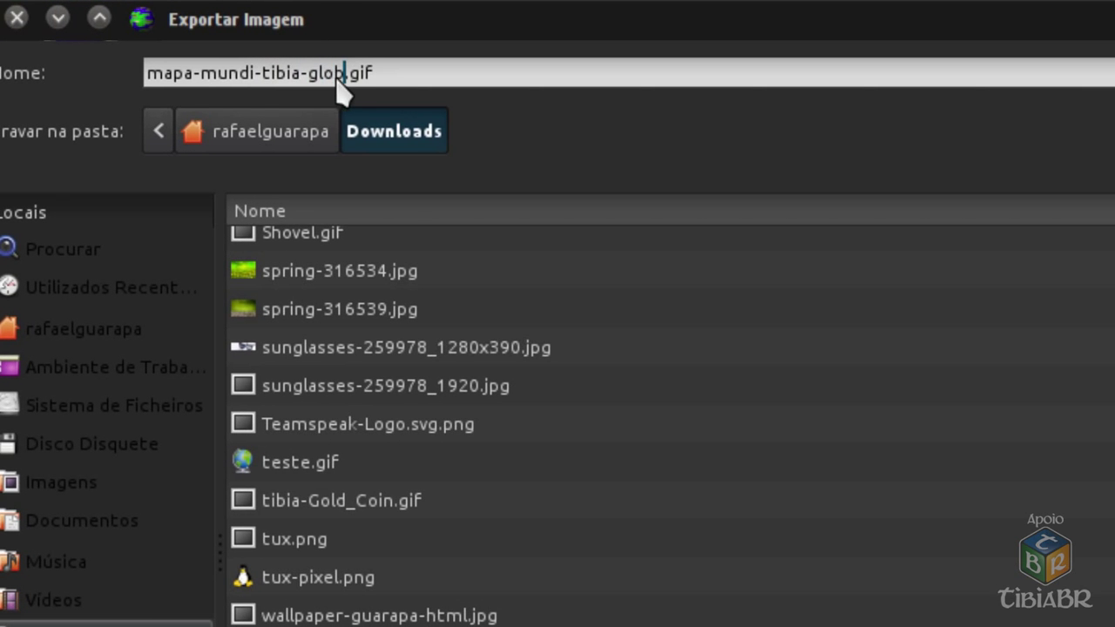
type("e")
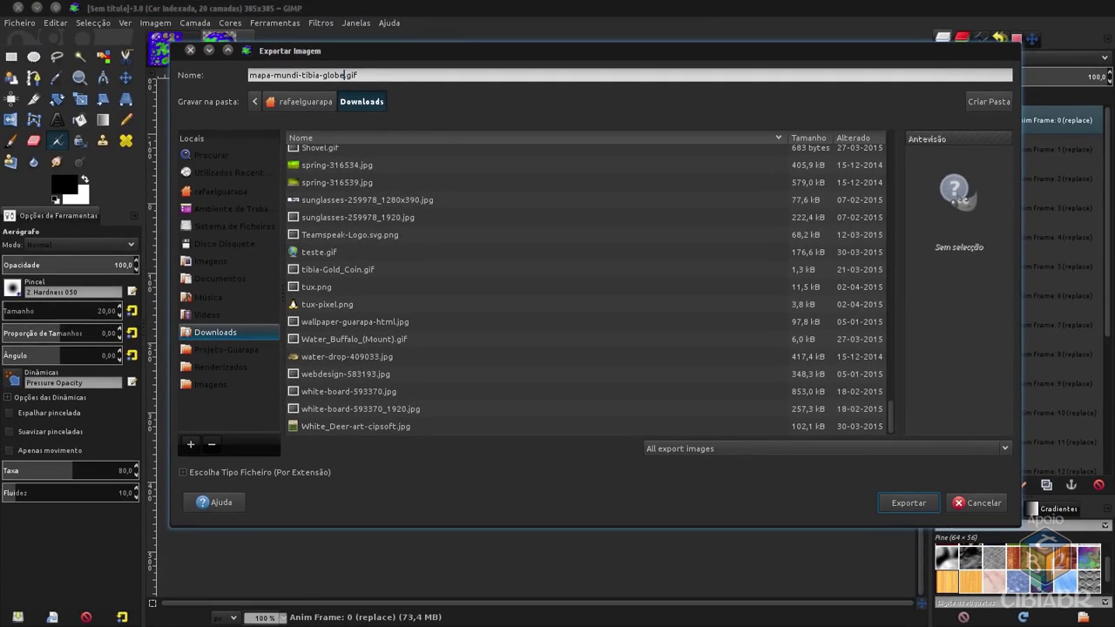
- Export mapa-mundi-tibia-globe.gif as a looping animation with a 950 ms frame delay
left_click(892, 509)
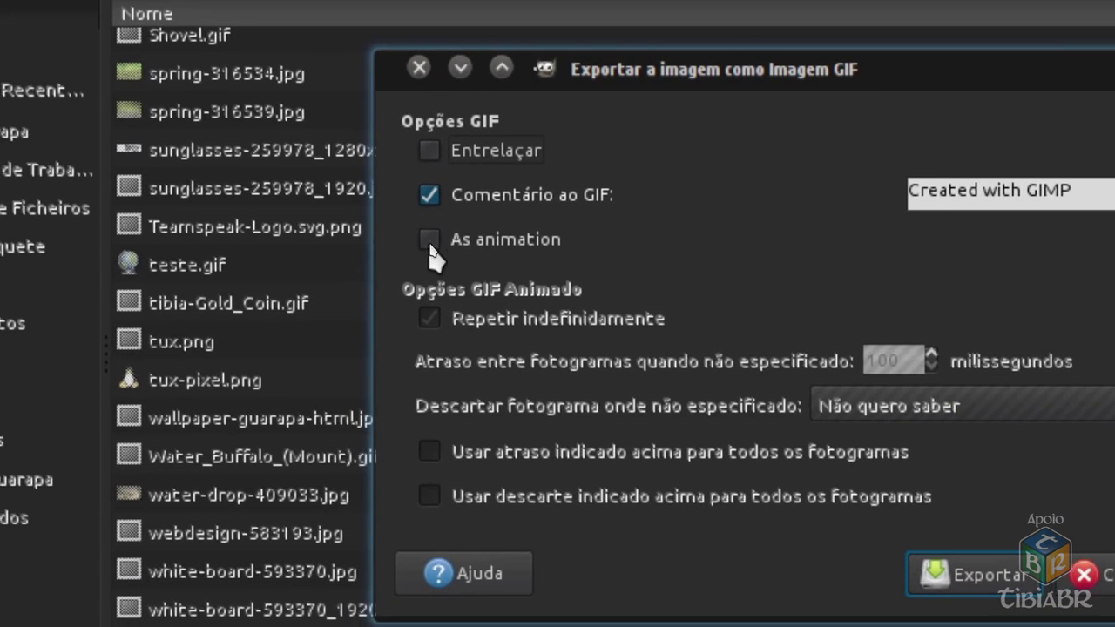
left_click(431, 241)
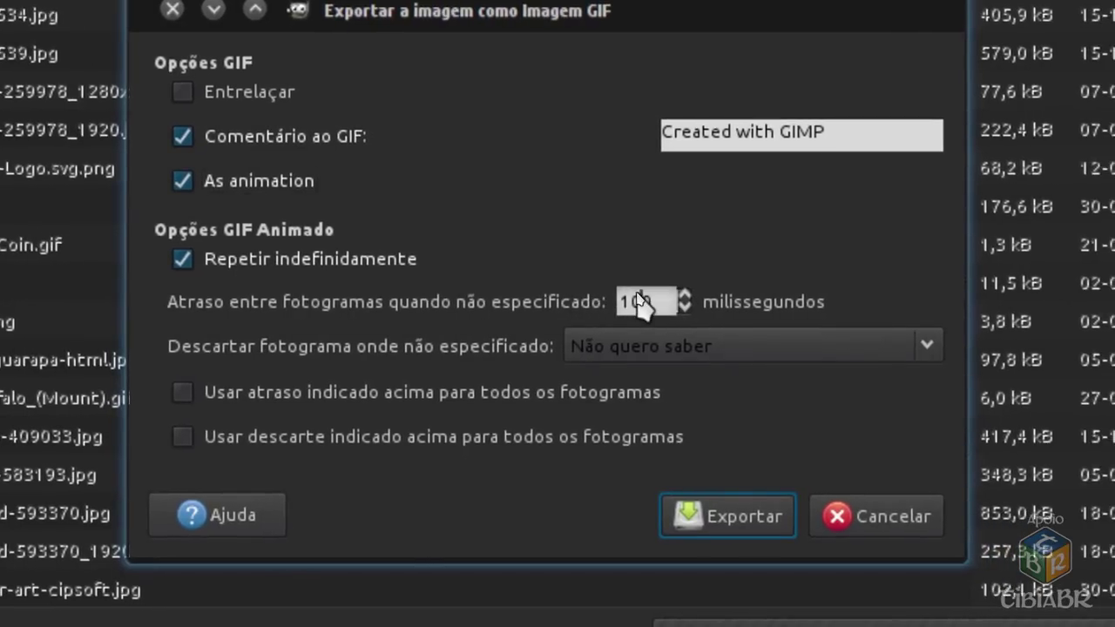
double_click(641, 303)
type("950")
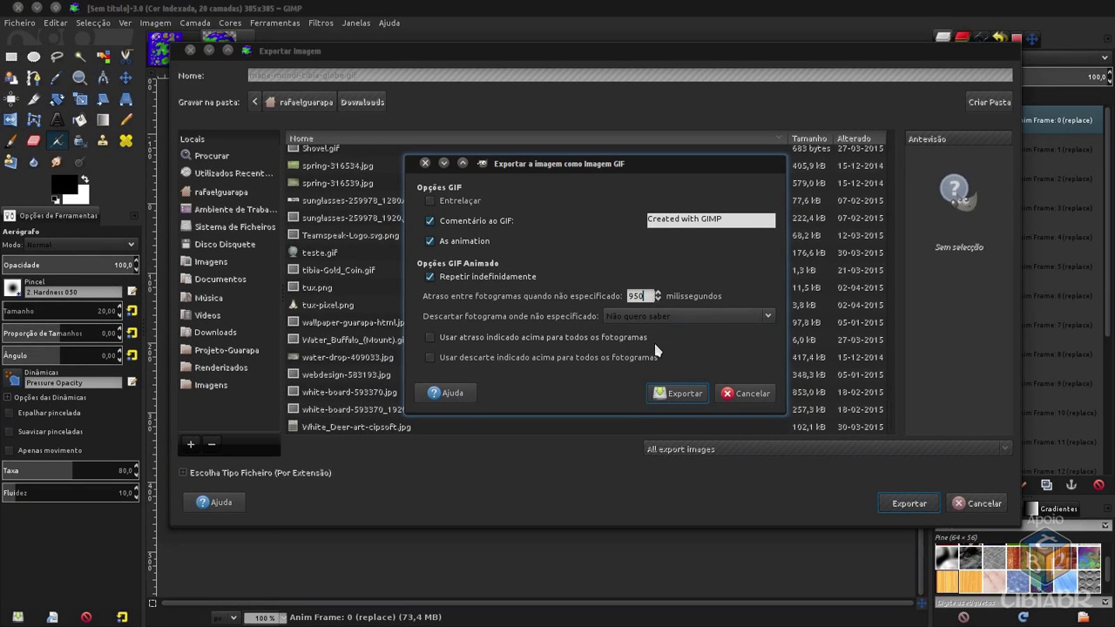
left_click(673, 397)
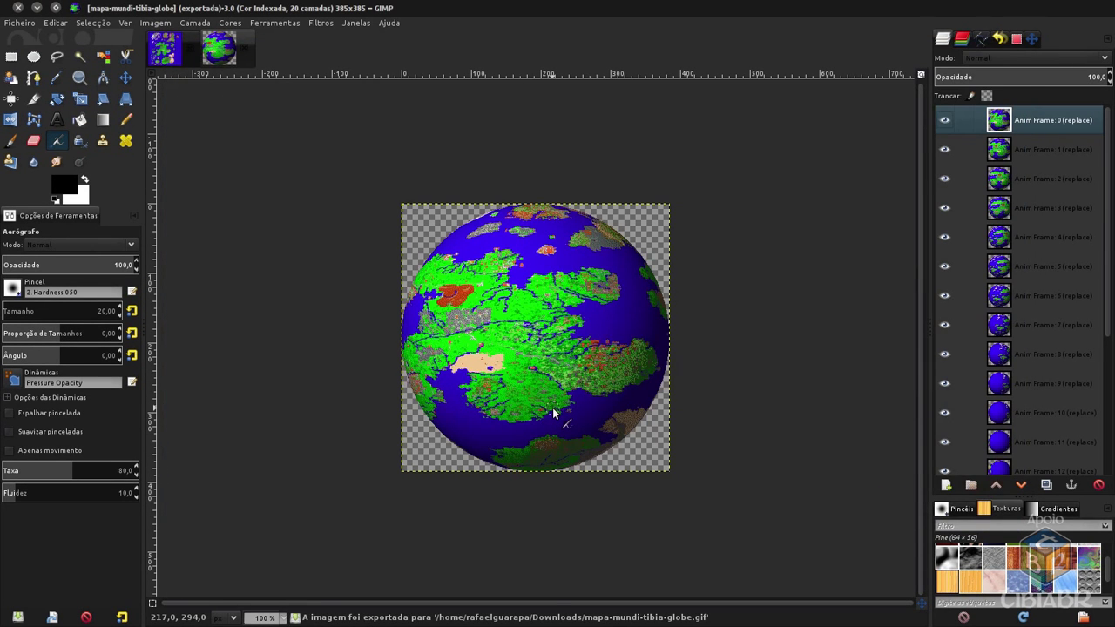
- Open mapa-mundi-tibia-globe.gif from Downloads in Dolphin to preview it
mouse_move(2, 158)
left_click(18, 158)
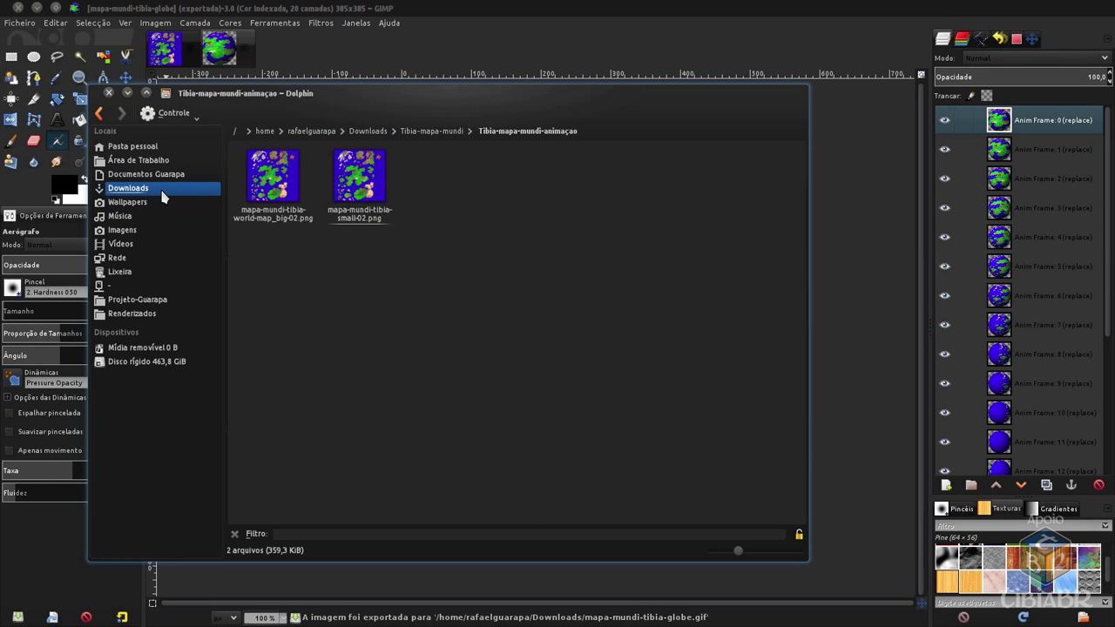
left_click(161, 190)
left_click_drag(803, 153, 829, 585)
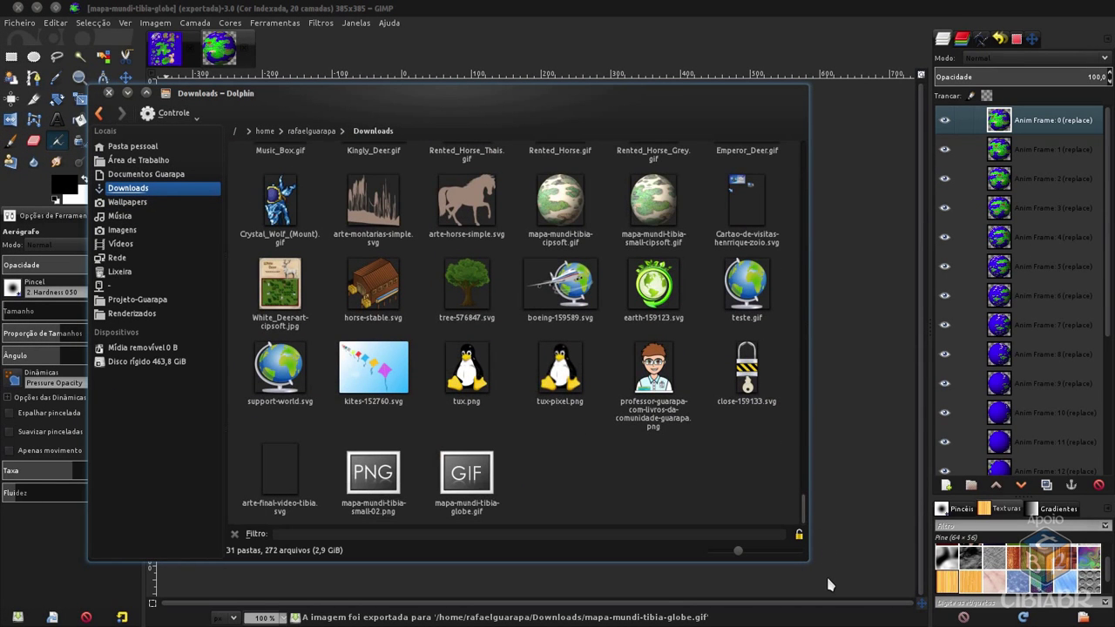
left_click(478, 476)
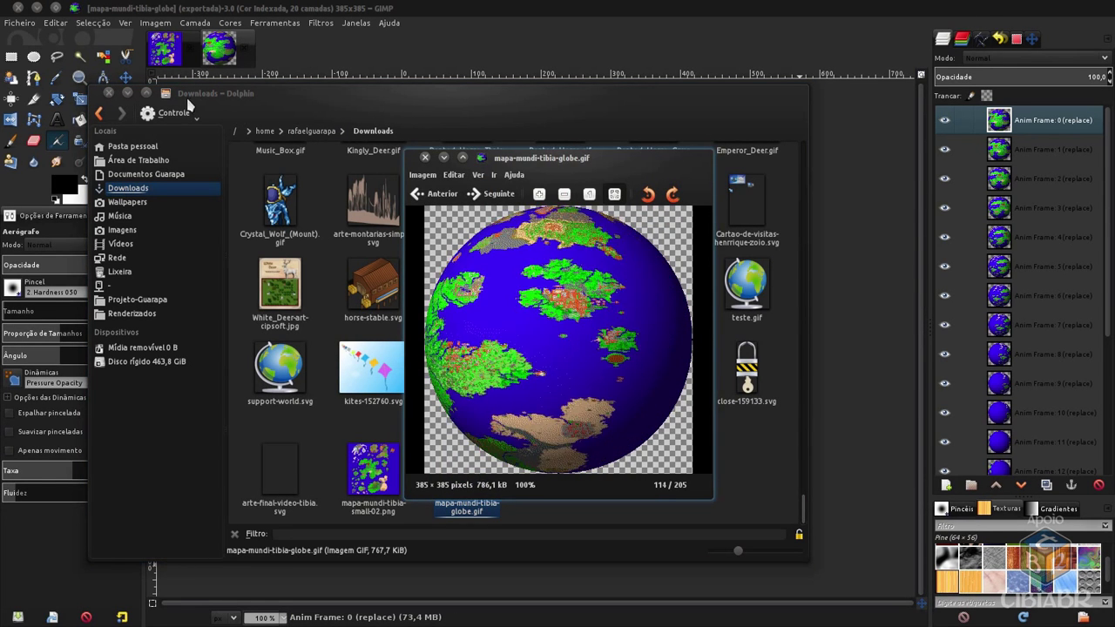
- Minimize Dolphin and move the GIF preview beside the GIMP globe canvas
left_click(127, 93)
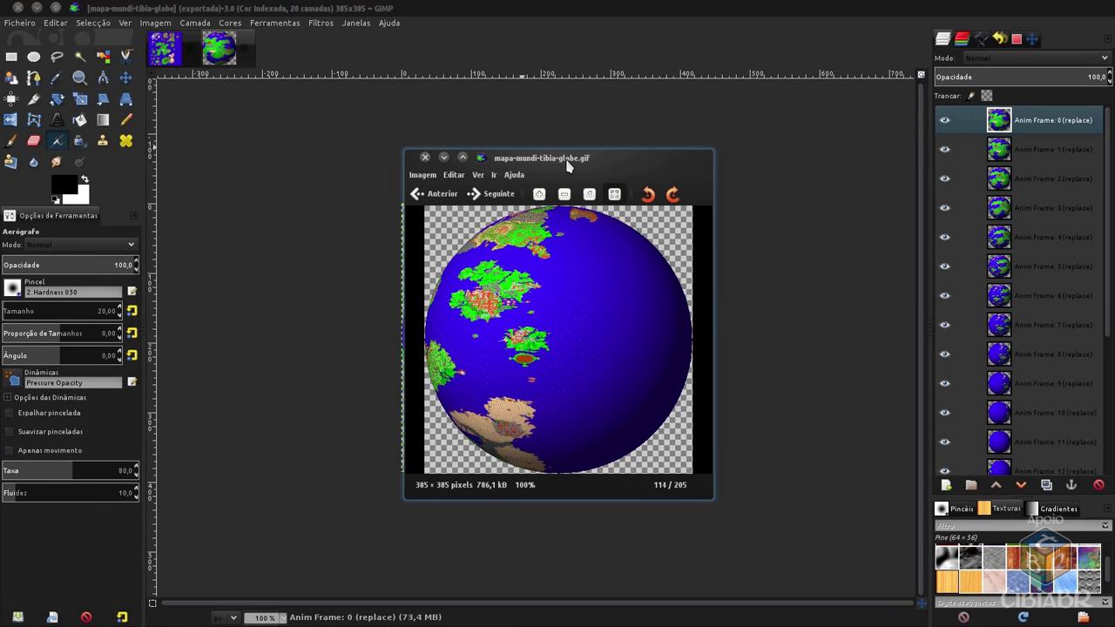
left_click_drag(564, 176, 607, 165)
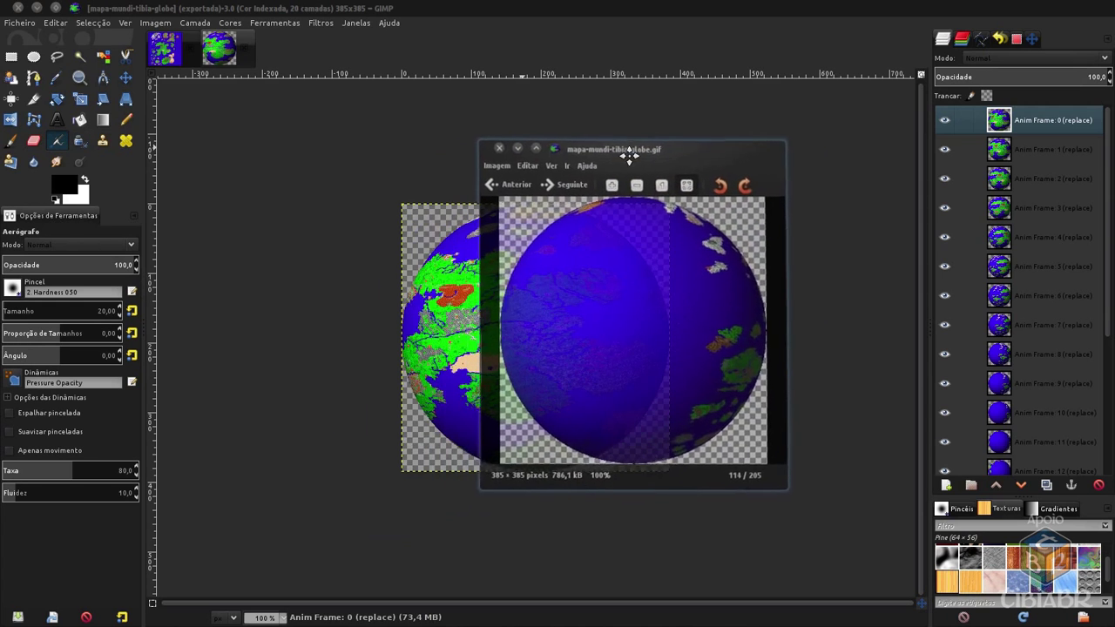
left_click_drag(608, 165, 686, 179)
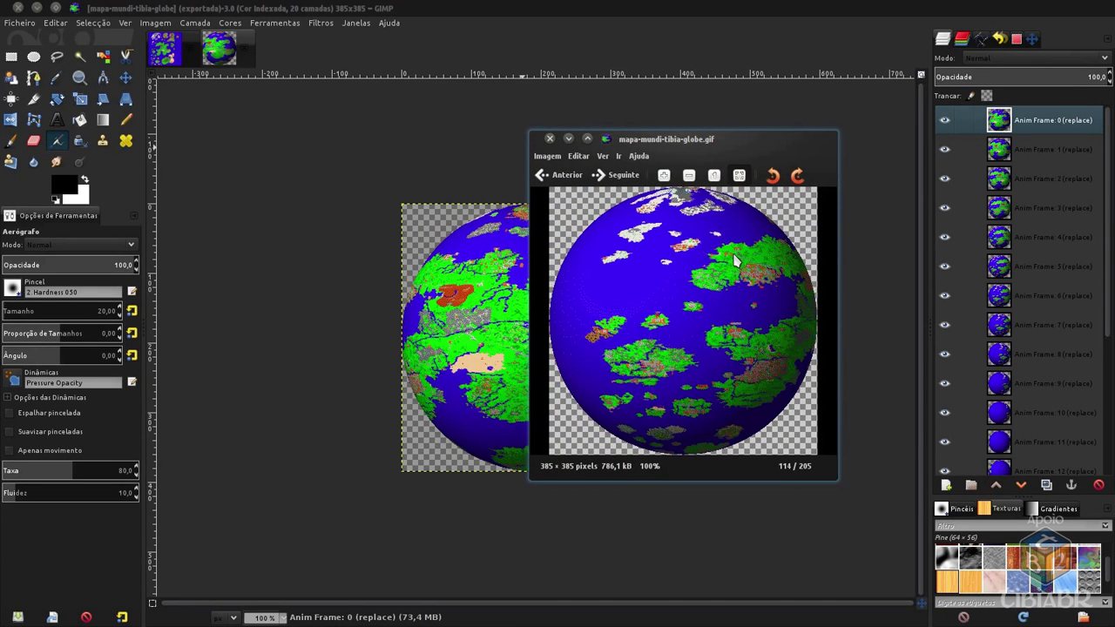
- Reload the Tibia Mapa-mundi page in Firefox and place the globe GIF preview on its right
left_click(12, 275)
mouse_move(1, 313)
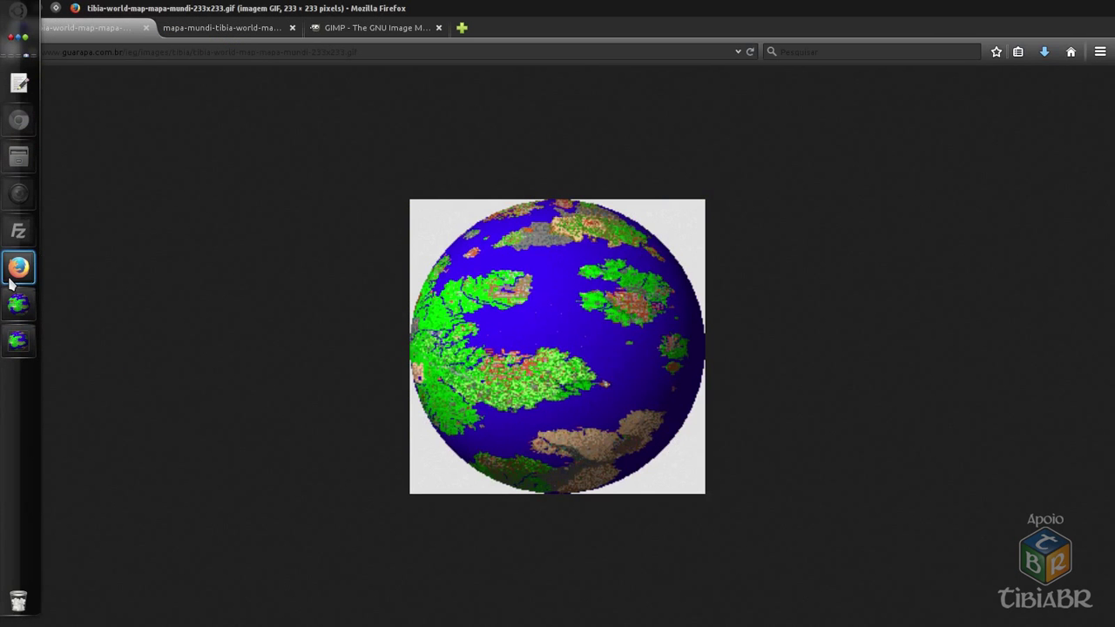
key("F5")
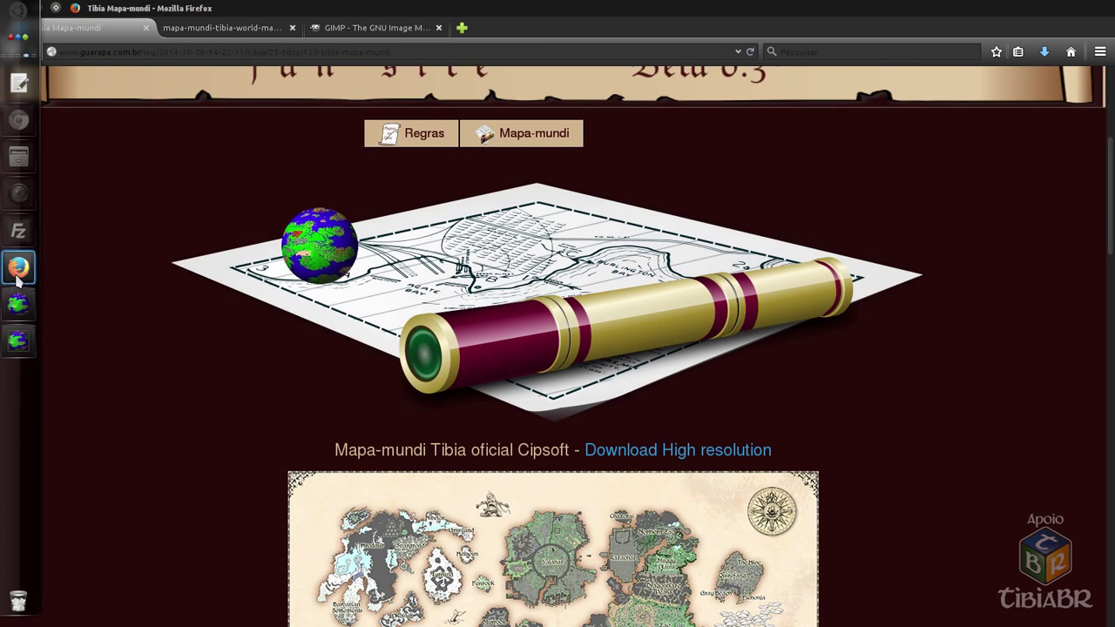
left_click(17, 342)
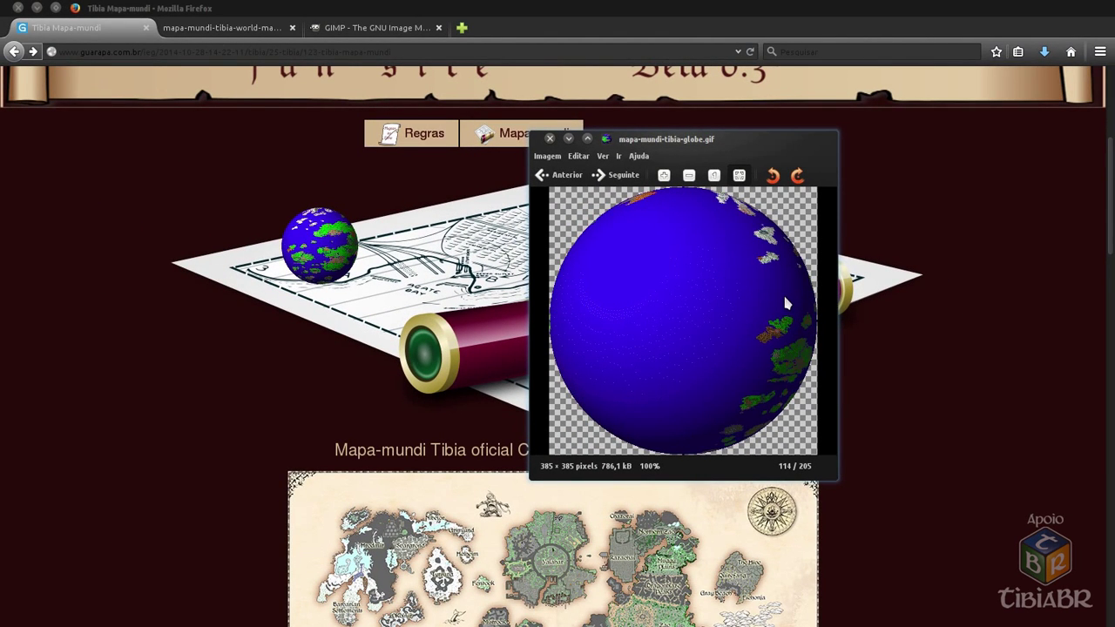
left_click_drag(749, 148, 944, 155)
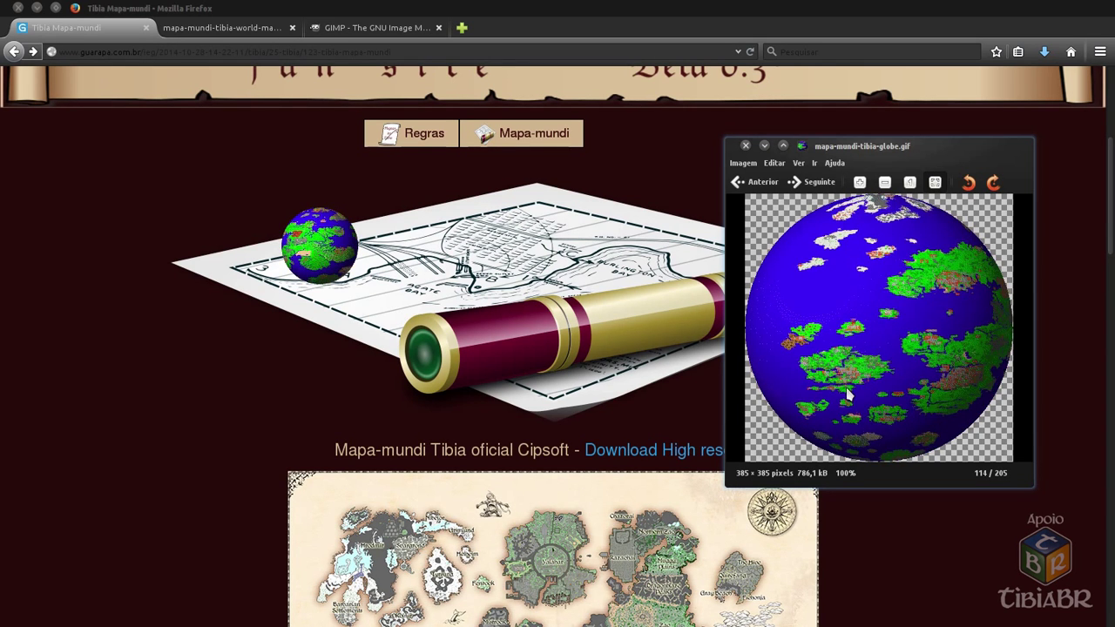
left_click(18, 303)
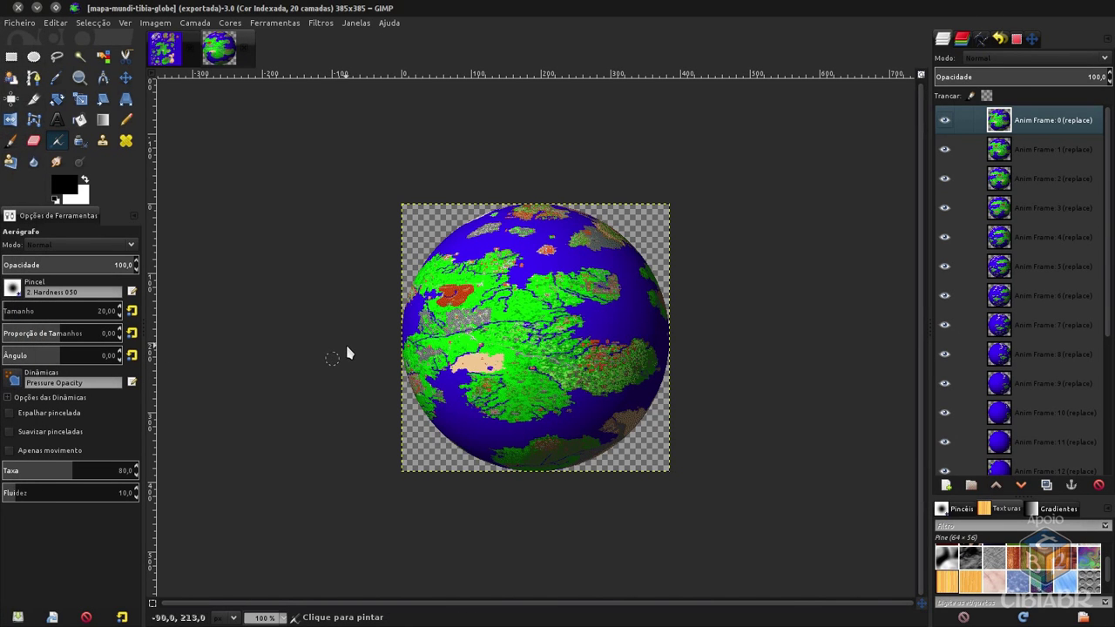
key("ctrl+shift+e")
left_click(364, 76)
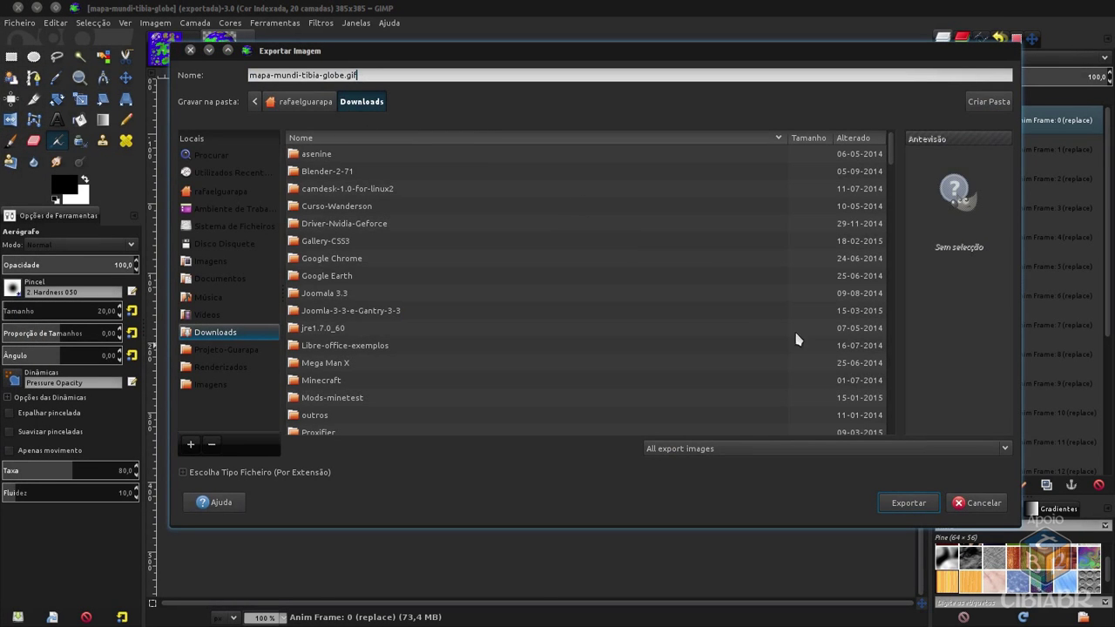
left_click(924, 505)
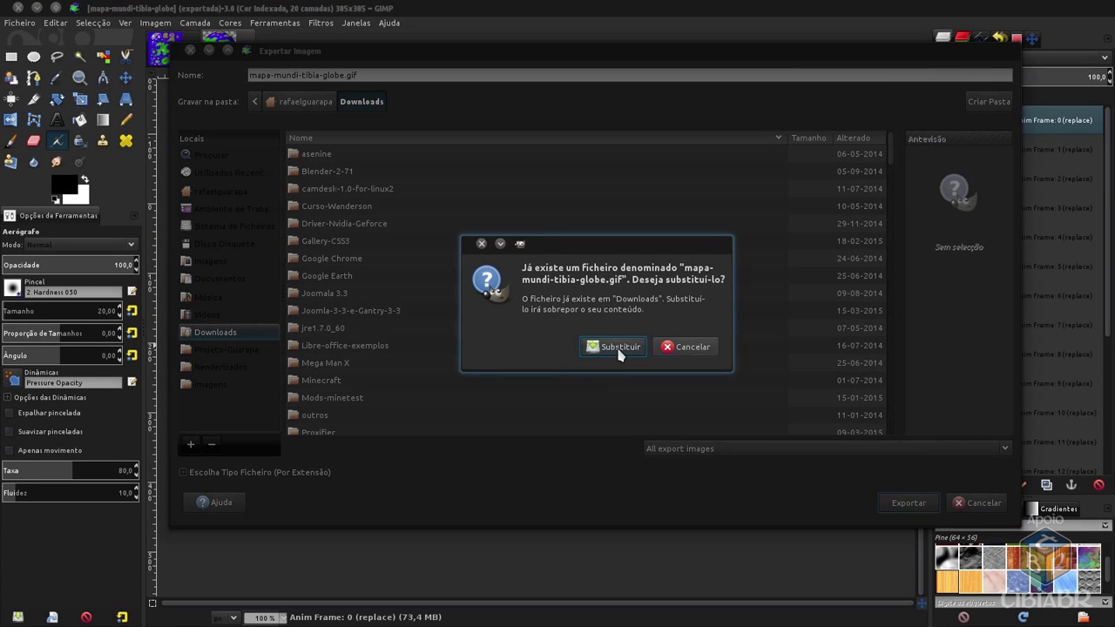
left_click(620, 348)
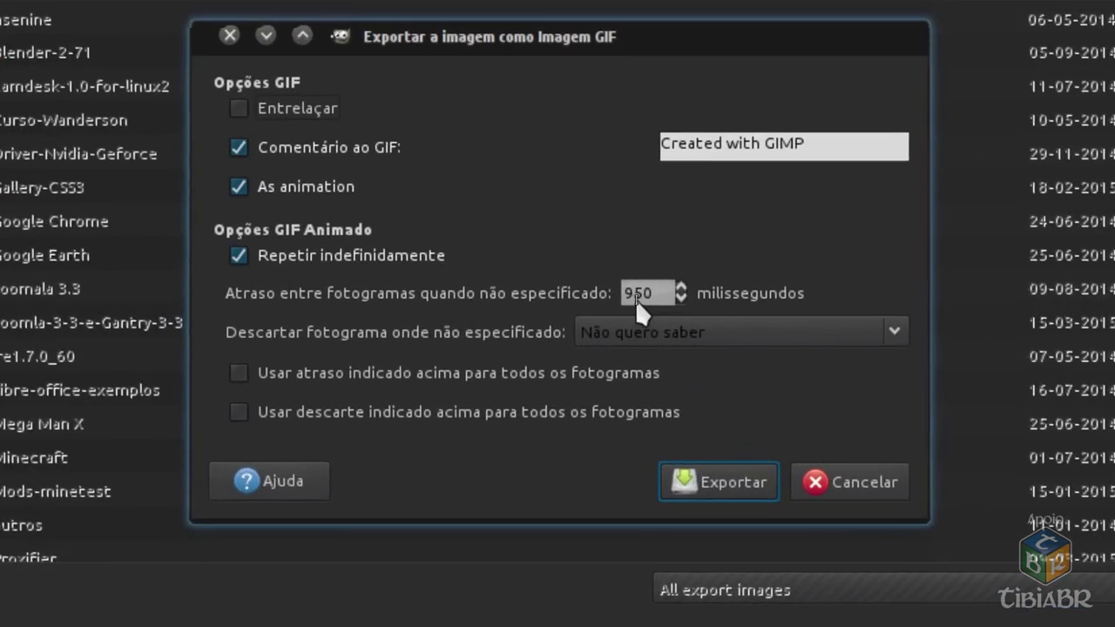
double_click(640, 294)
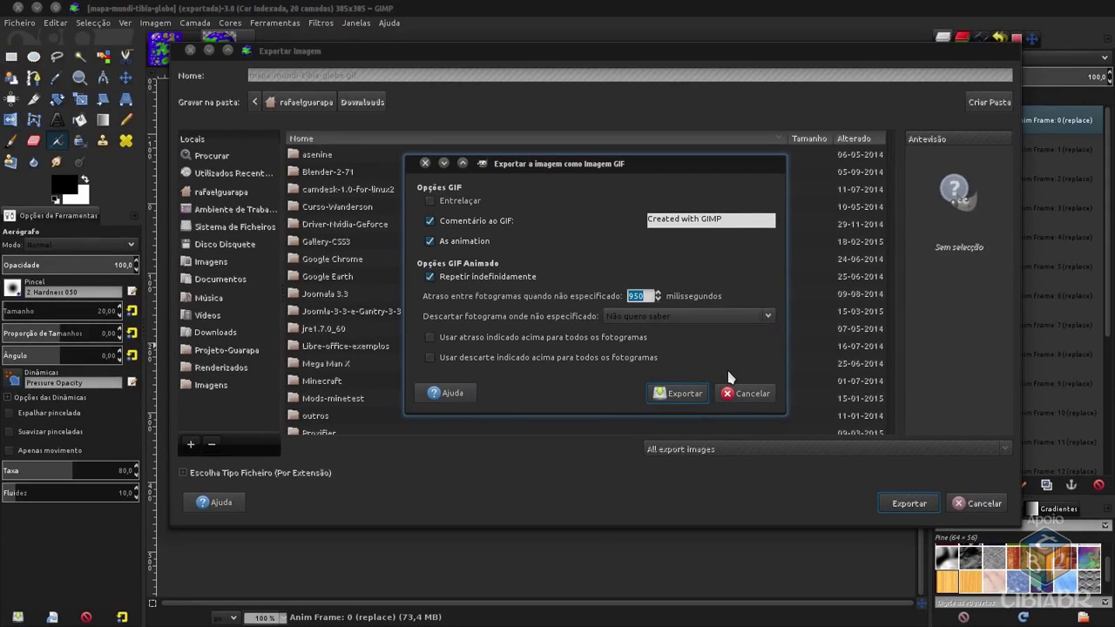
left_click(745, 393)
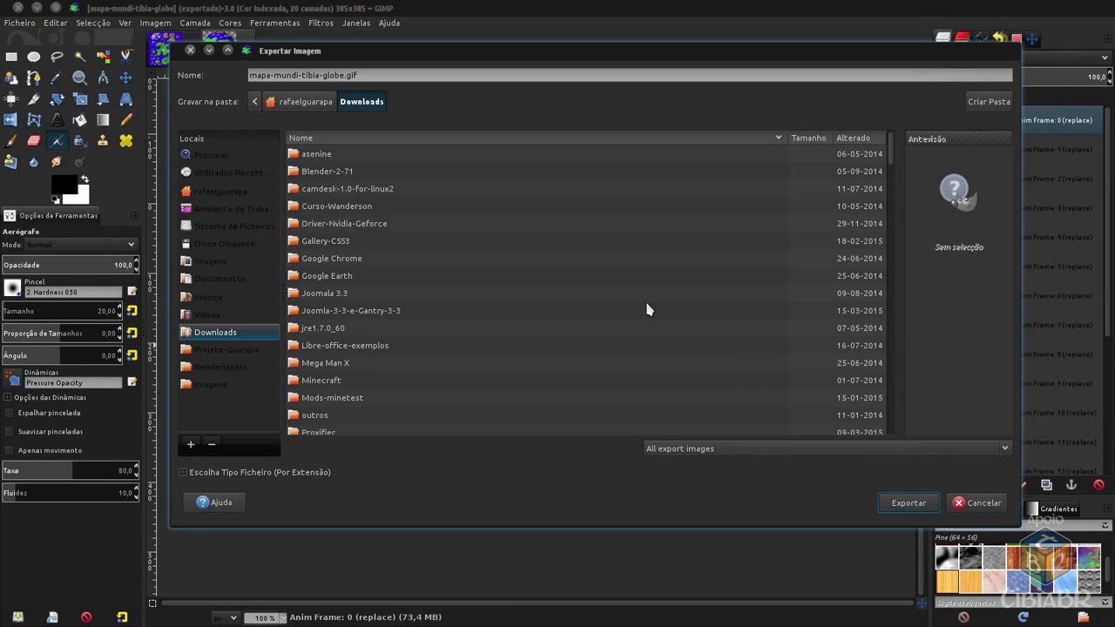
left_click(190, 50)
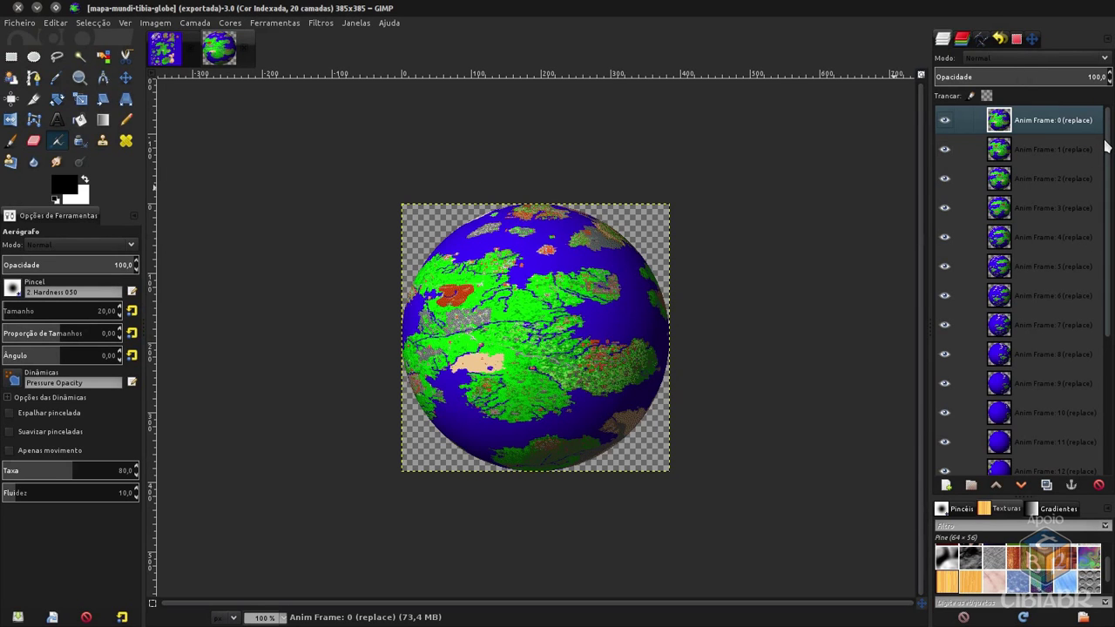